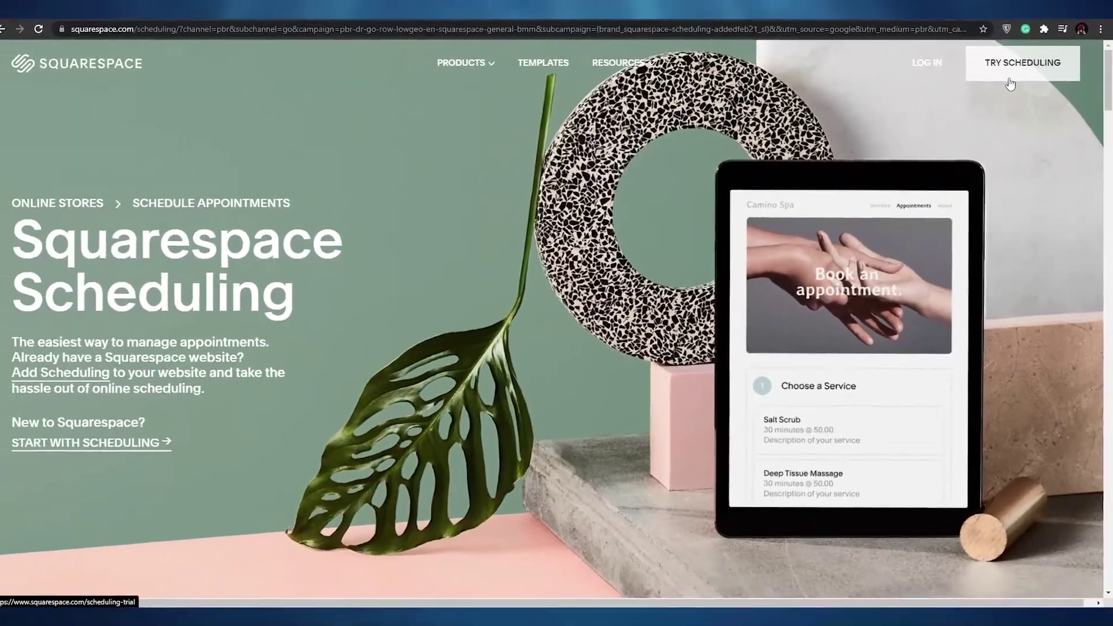
- Start a free trial and sign up with email to reach the setup wizard
click(1010, 81)
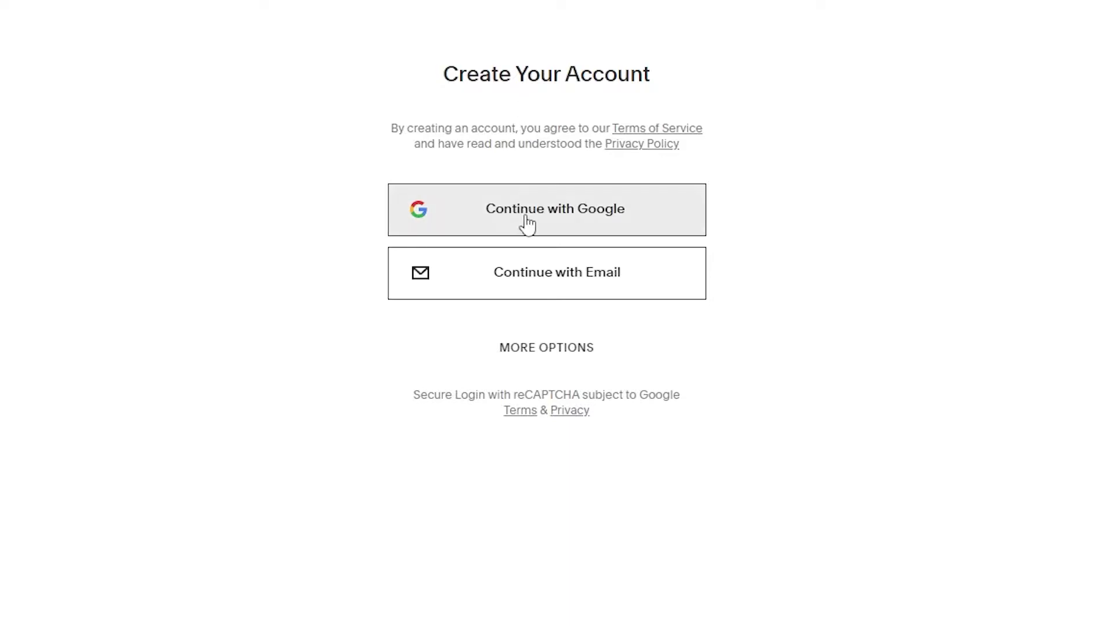
click(531, 294)
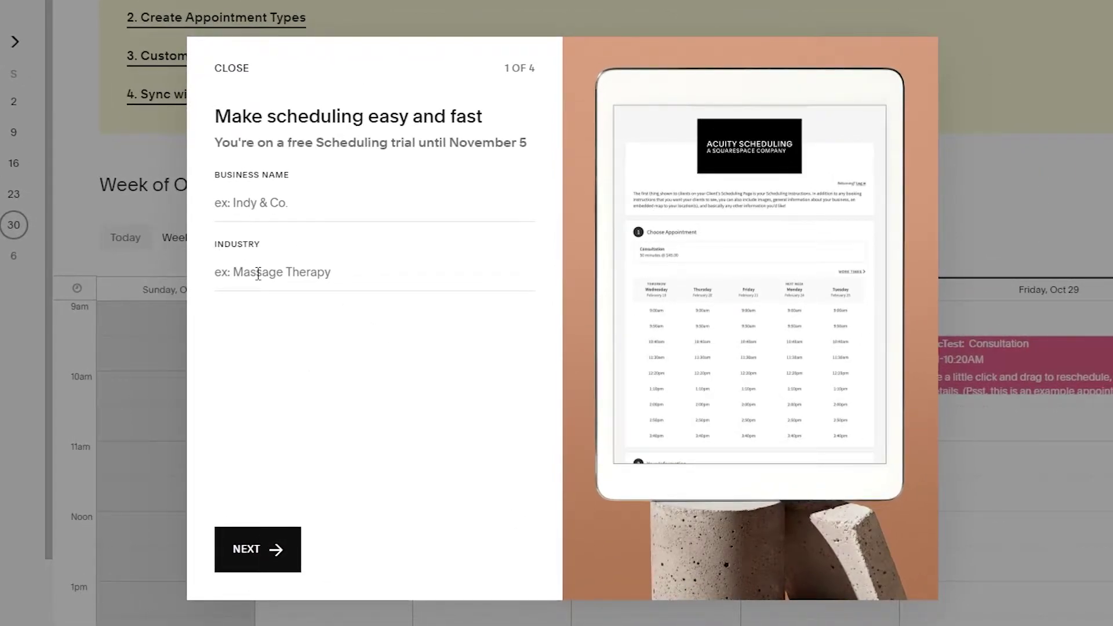
- Enter 'Andy's Yoga Class' as the business name and continue to the availability step
click(286, 214)
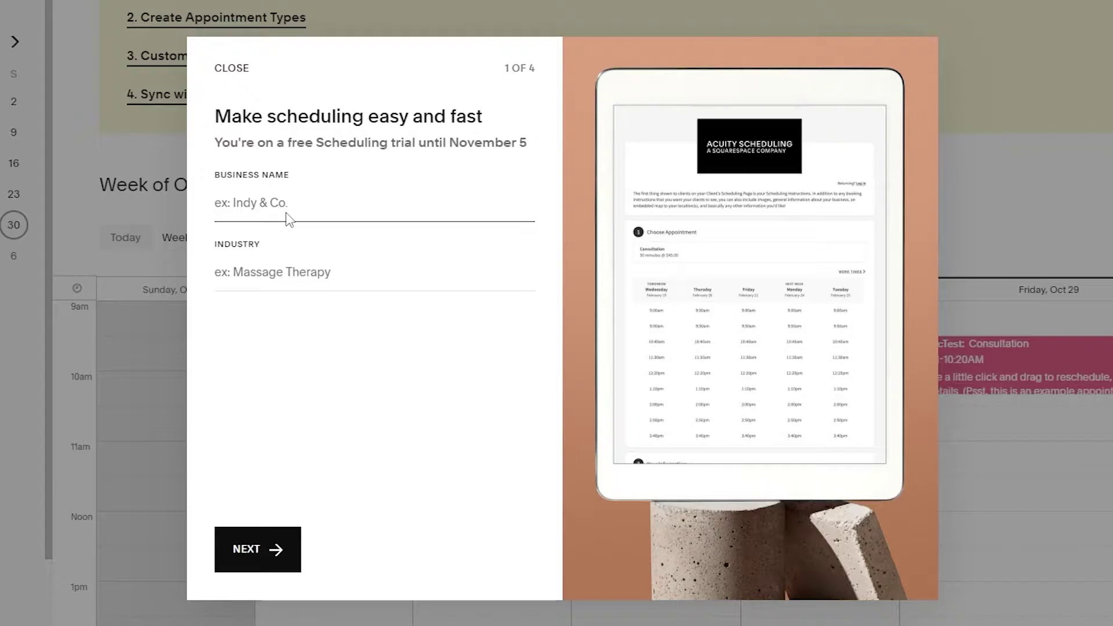
text(Andy's Yoga Class)
click(251, 275)
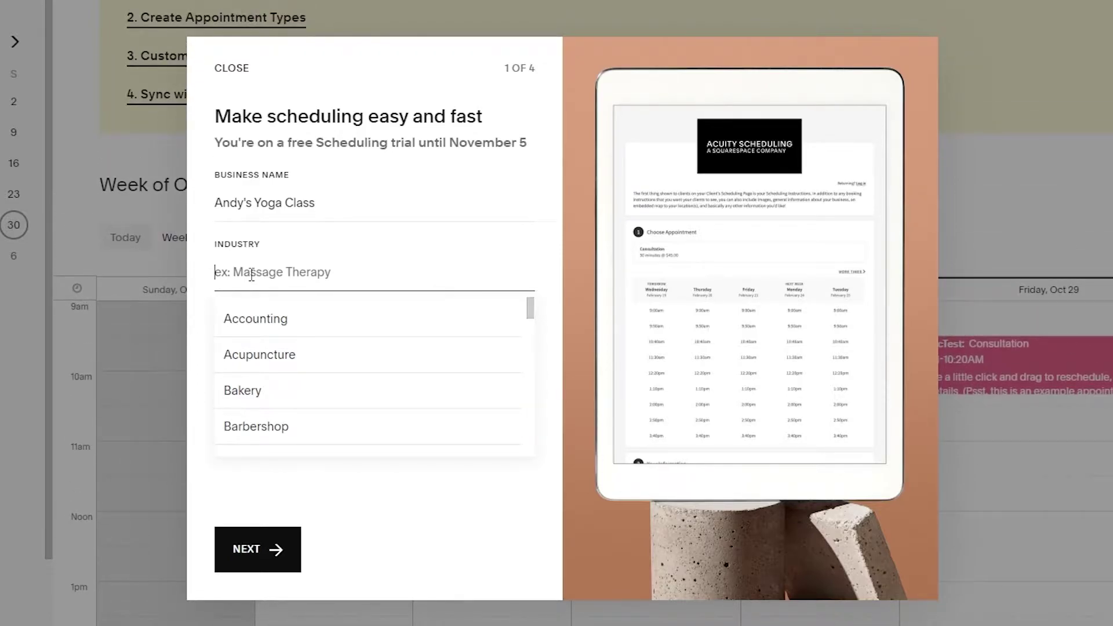
key(Return)
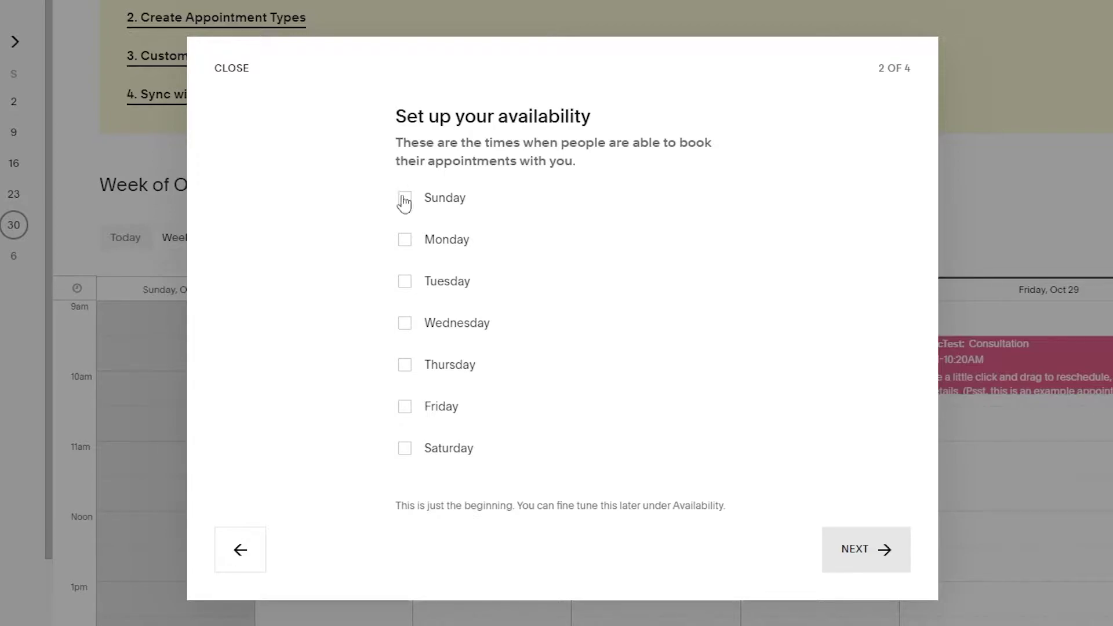
- Make Sunday and Saturday bookable, set Sunday to 9:00am - 11am, and begin Saturday's hours
click(404, 198)
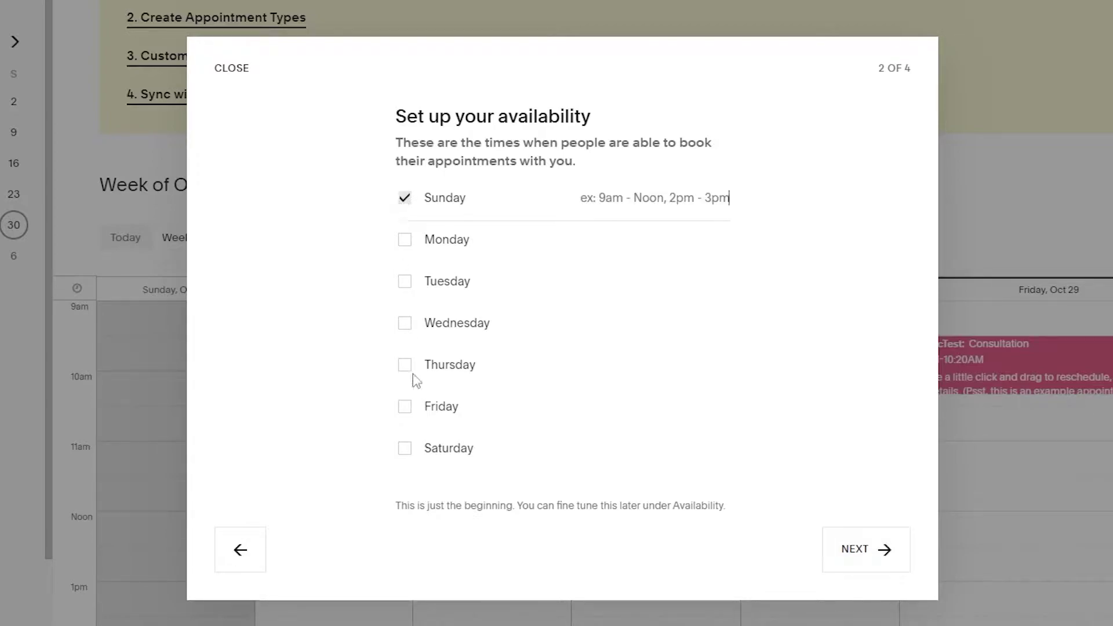
click(408, 457)
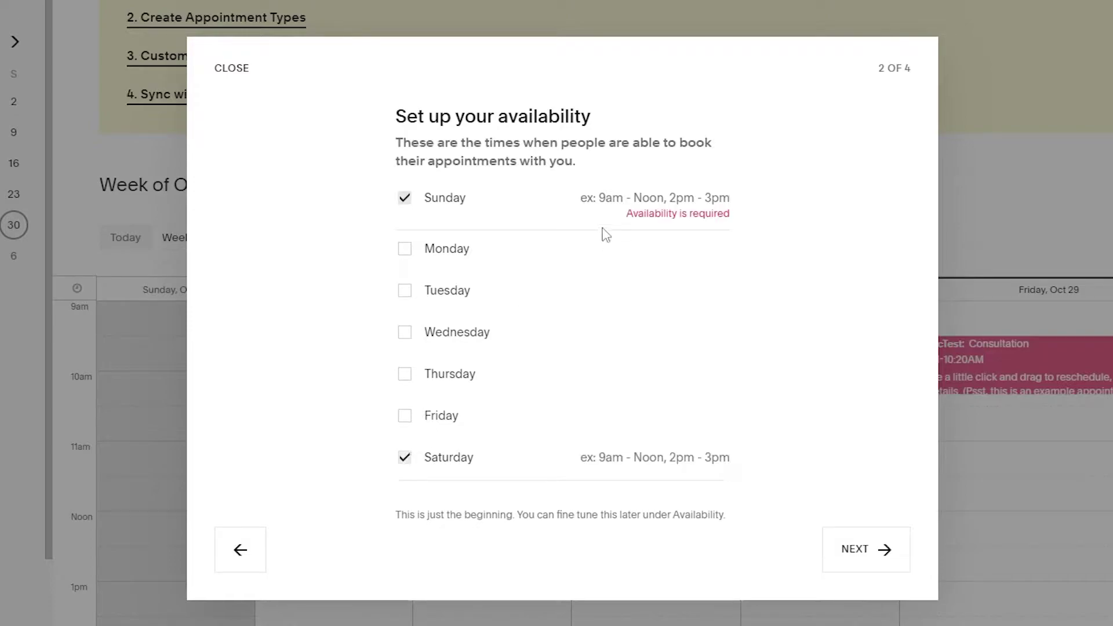
click(616, 197)
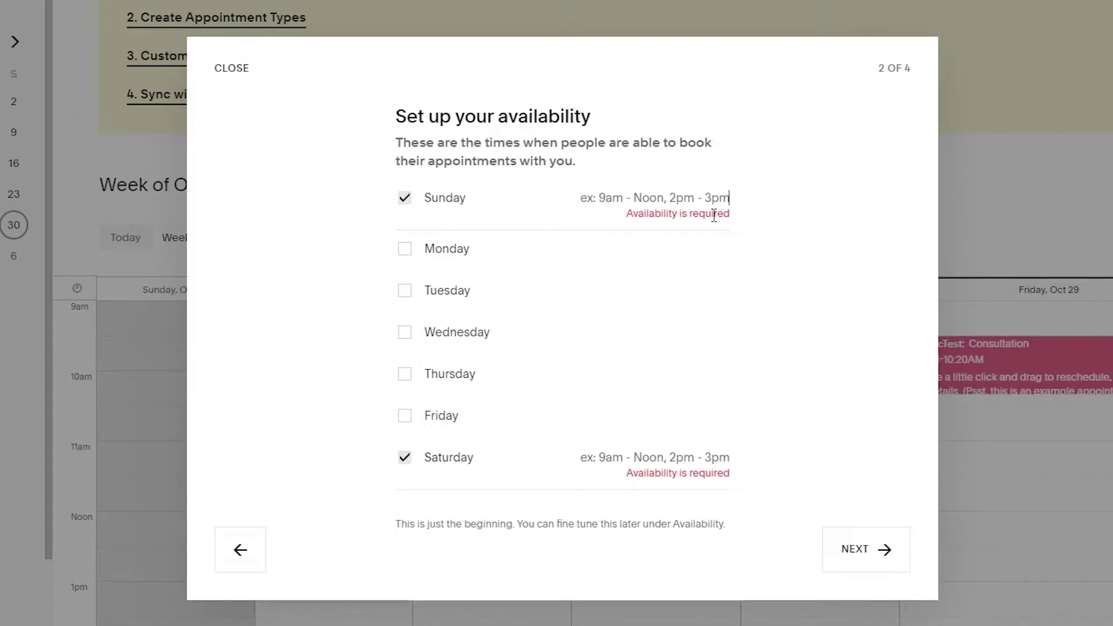
text(9:00am)
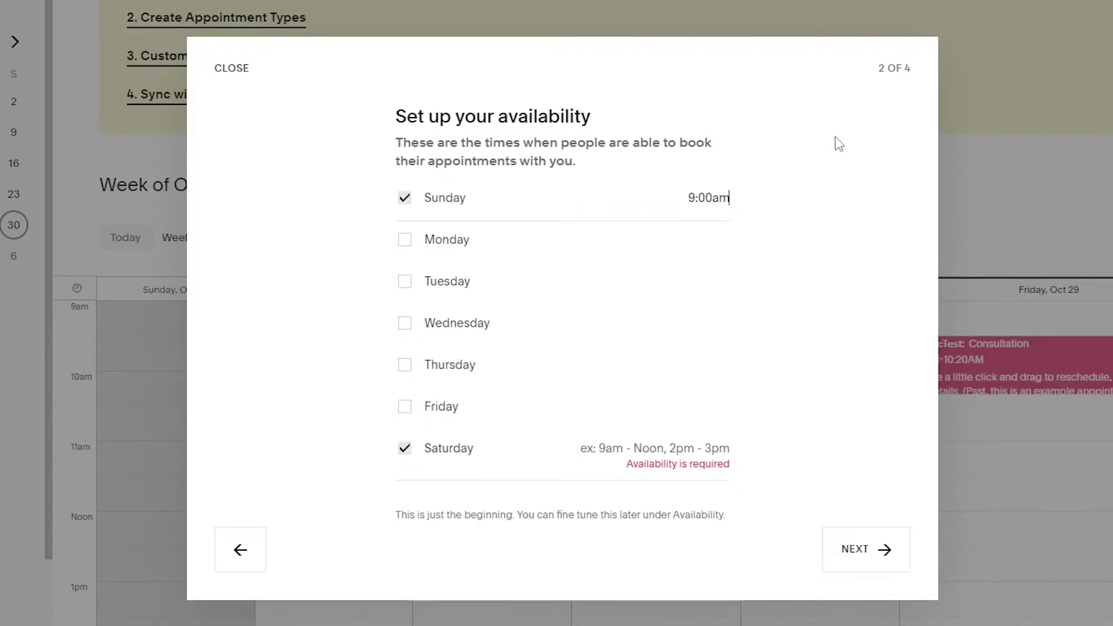
text( - 11am)
key(Return)
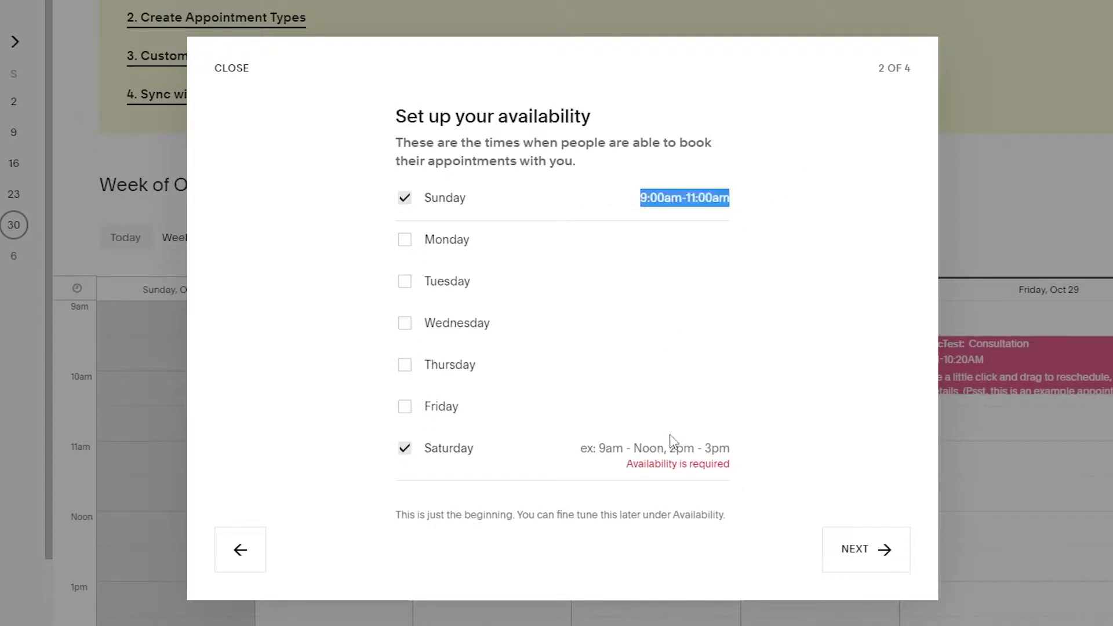
click(661, 455)
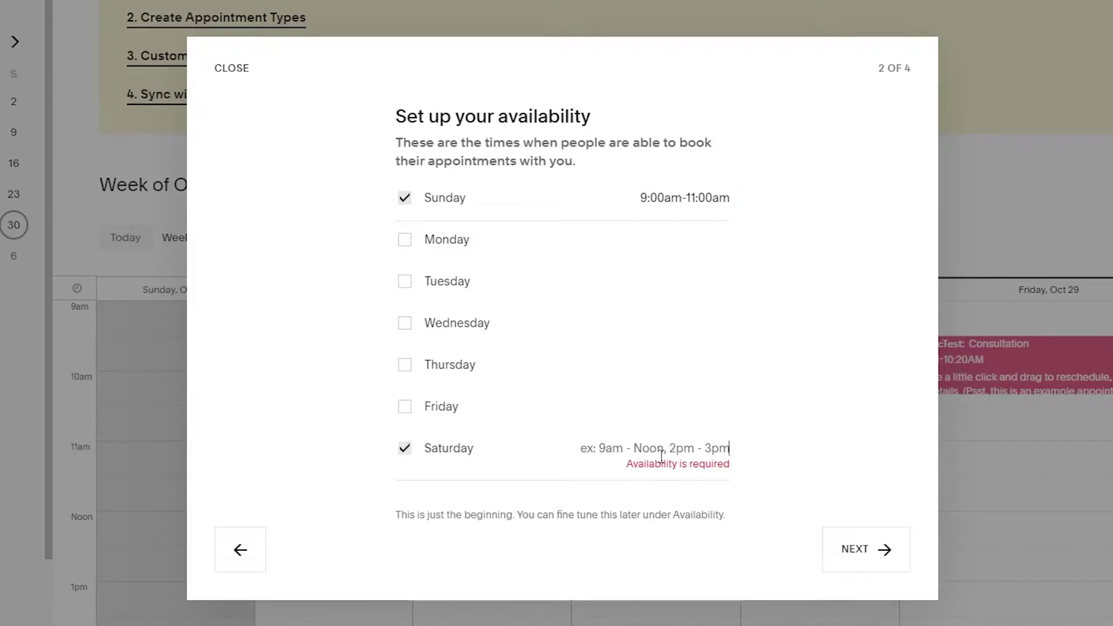
text(9am)
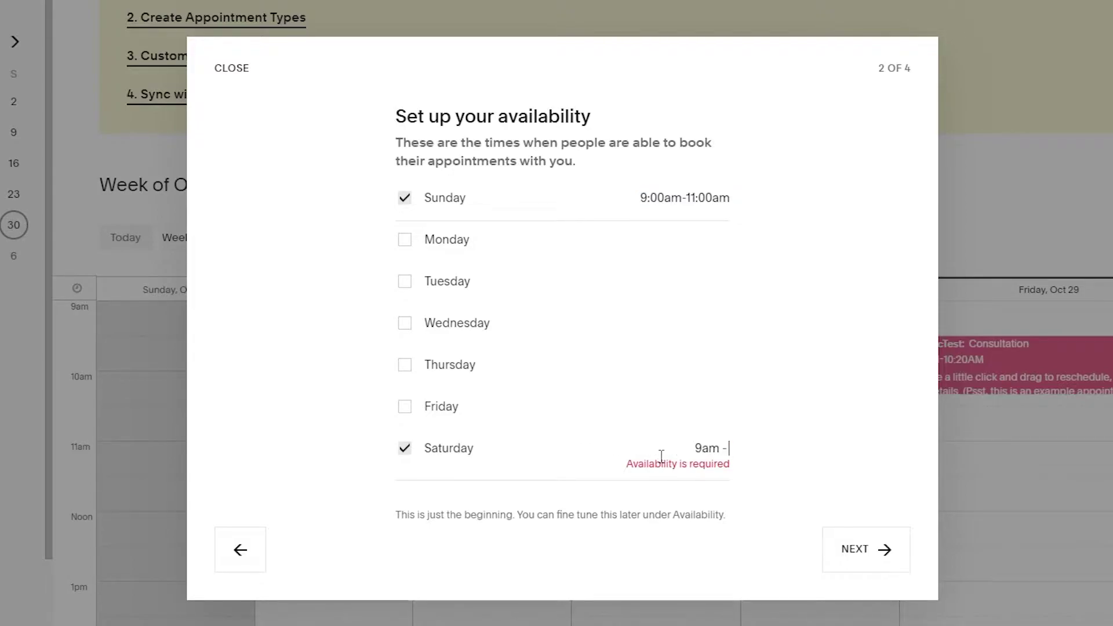
text( - 1)
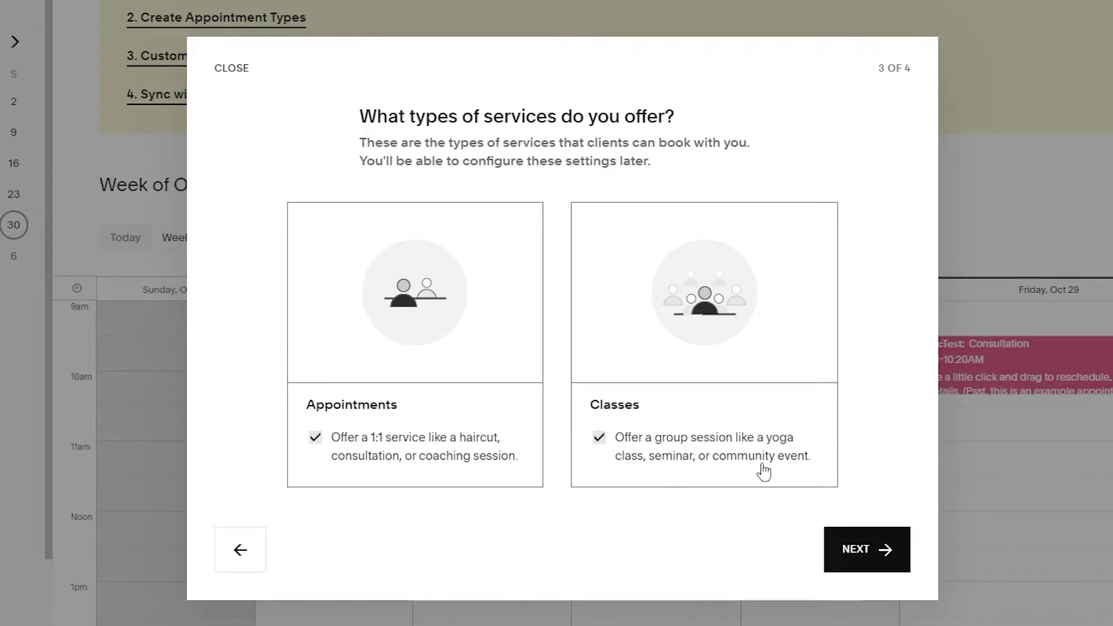
- Uncheck Appointments so only Classes remains offered
click(316, 438)
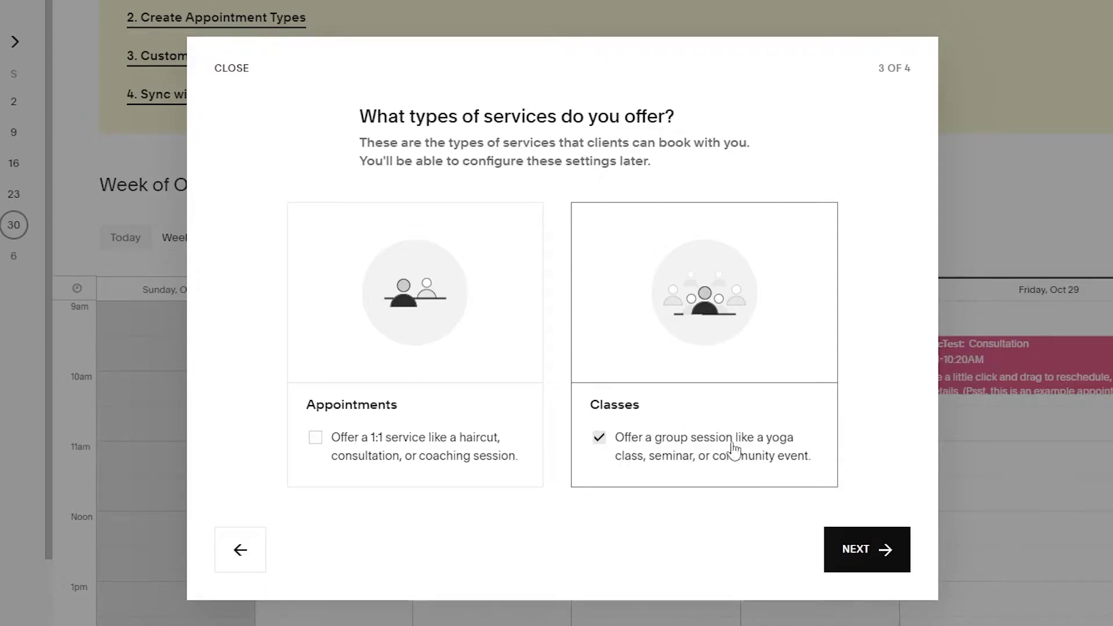
- Name the first class 'Yoga 101' in the class form
click(872, 564)
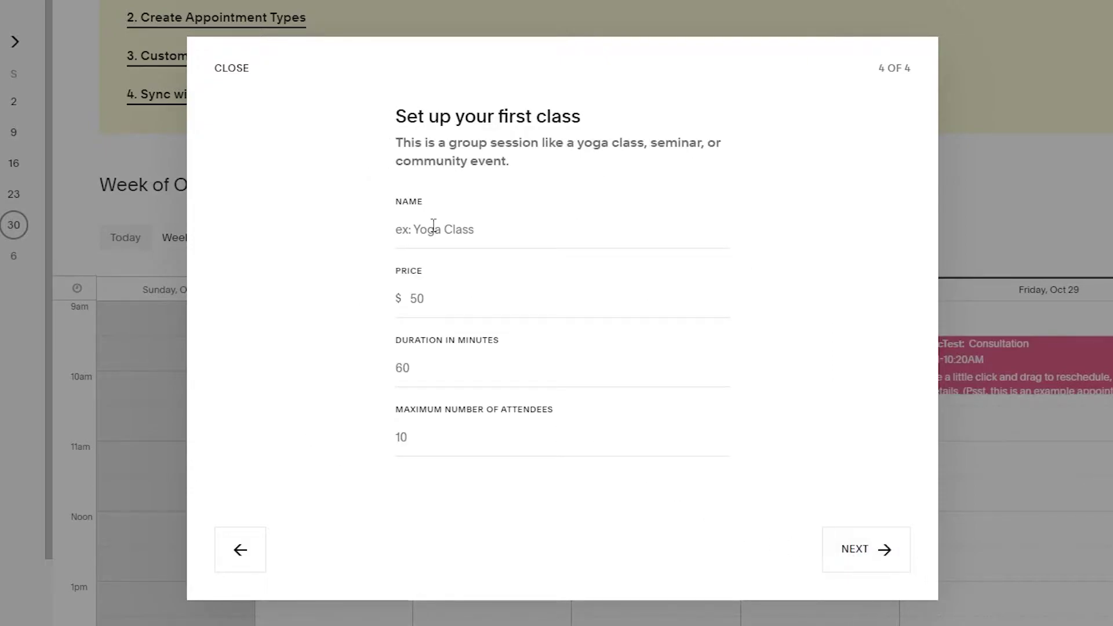
click(457, 229)
click(450, 292)
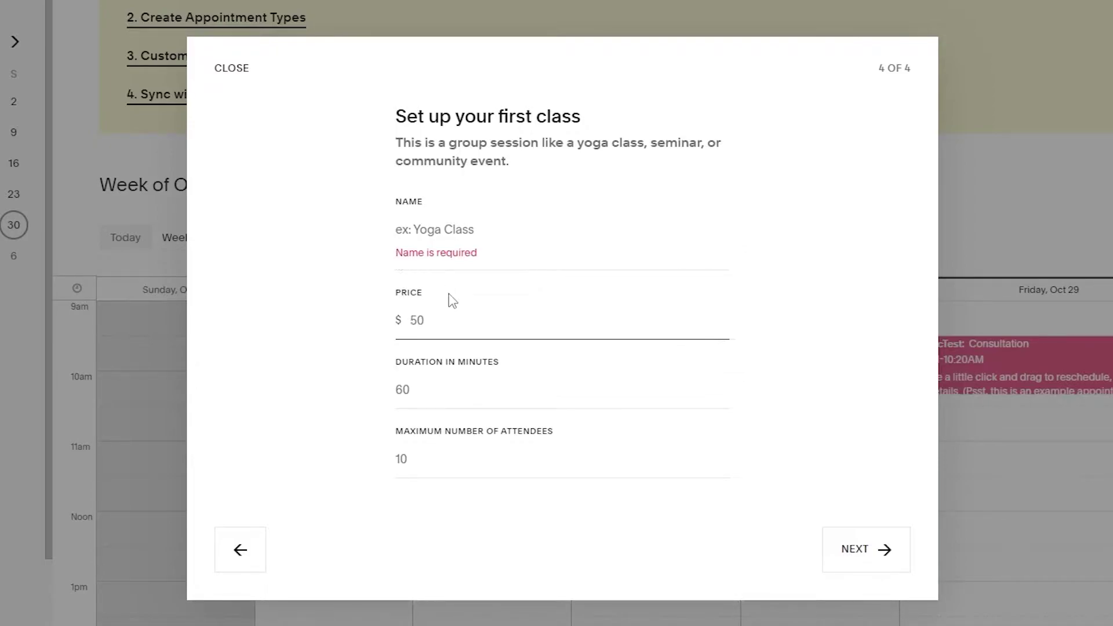
click(477, 393)
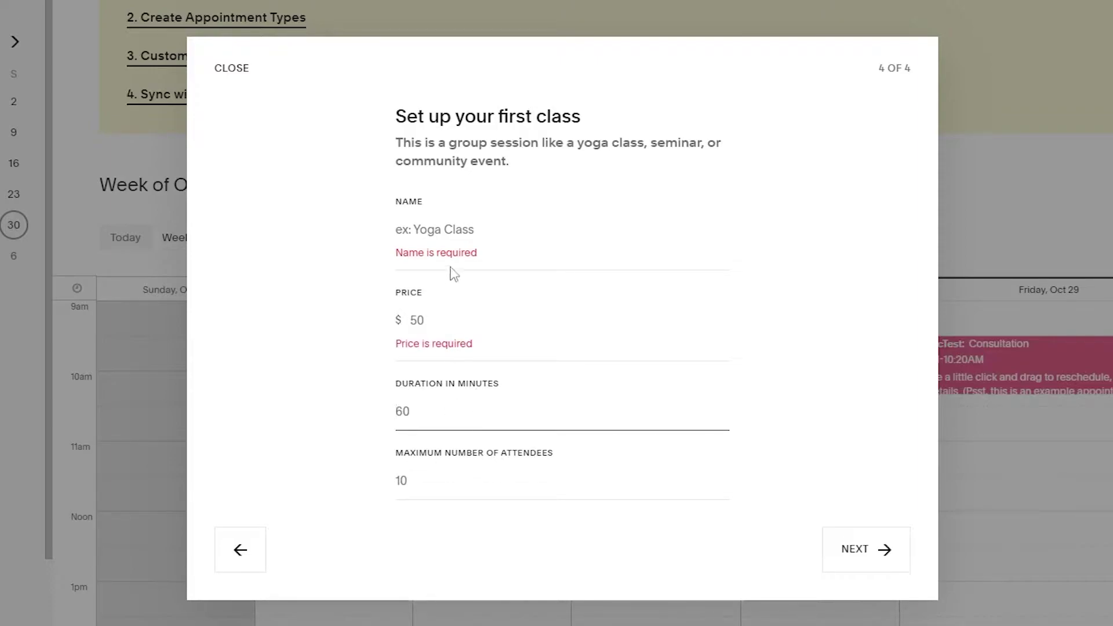
click(455, 248)
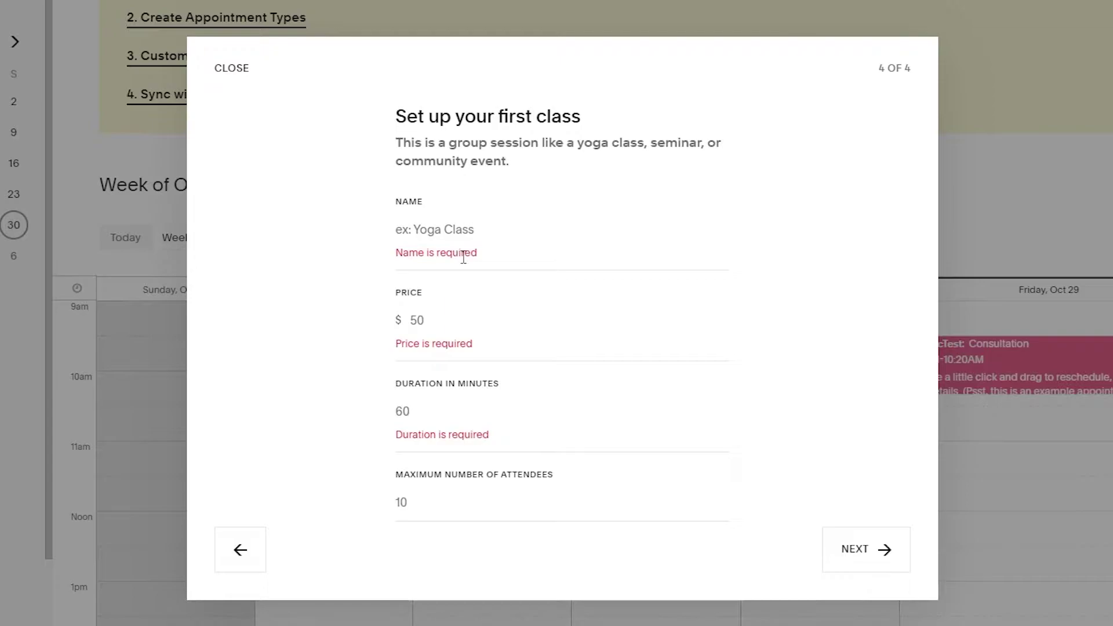
click(459, 229)
text(Yoga 101)
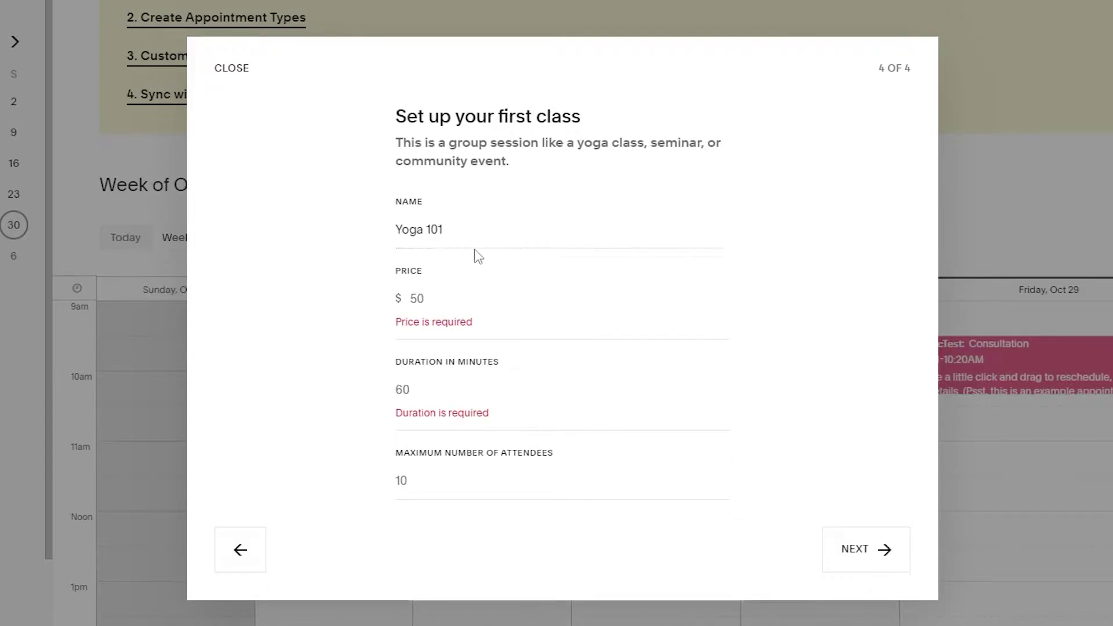
- Set the class price to $12 and duration to 50 minutes, then finish the wizard
click(482, 297)
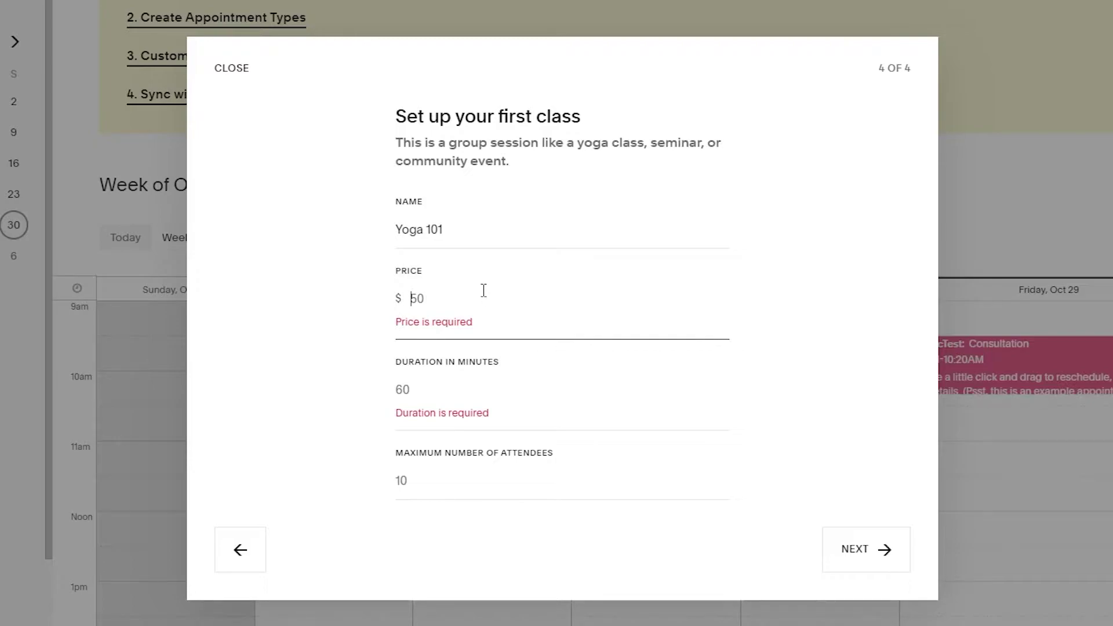
text(12)
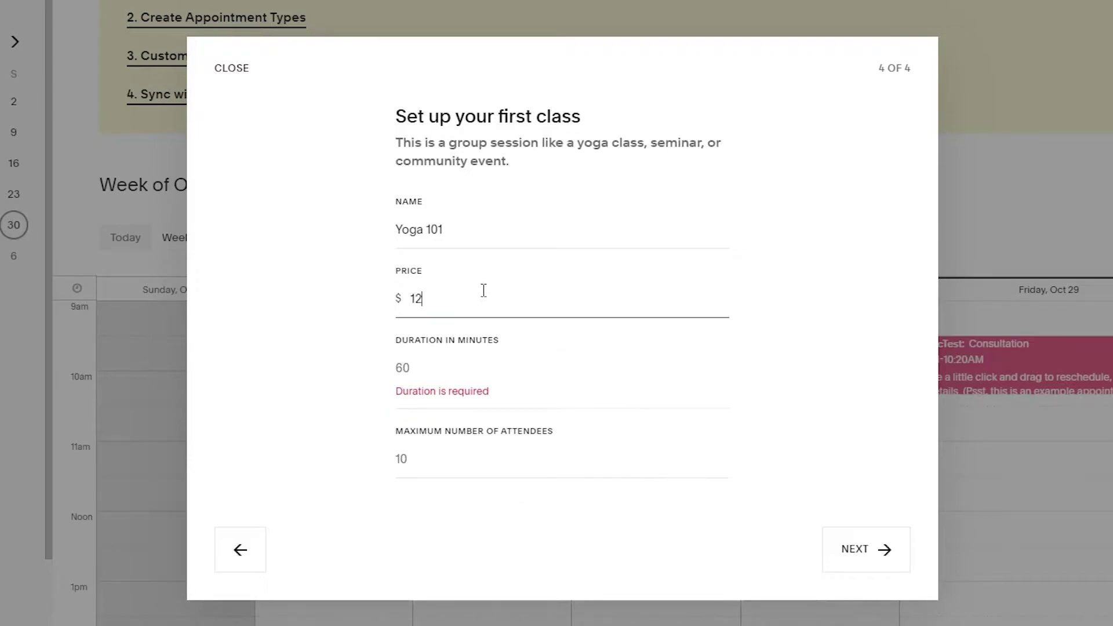
click(409, 384)
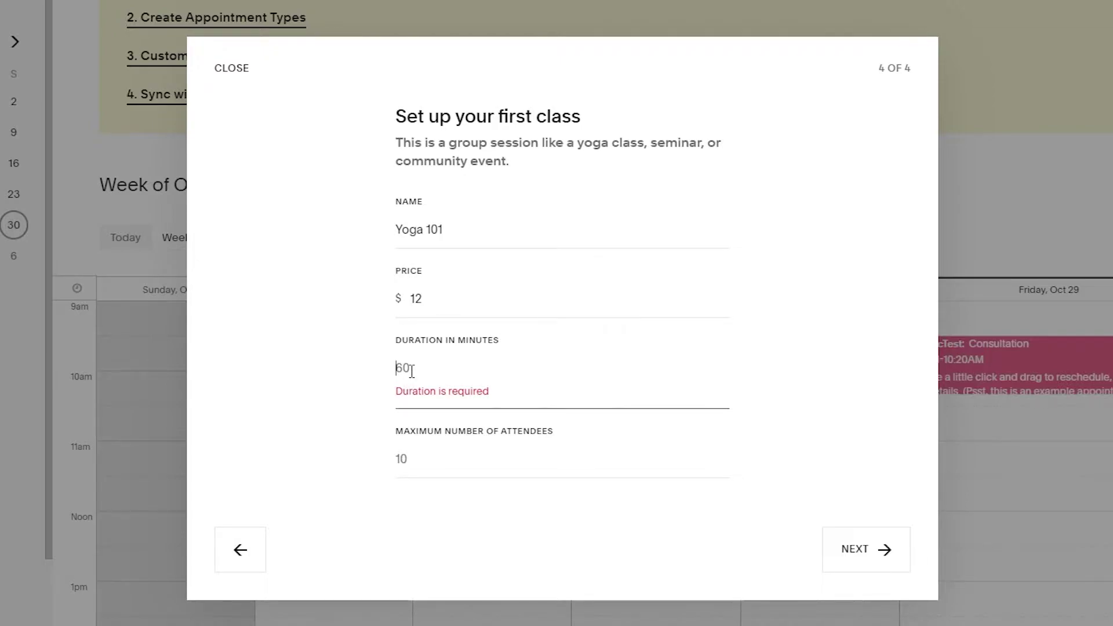
text(50)
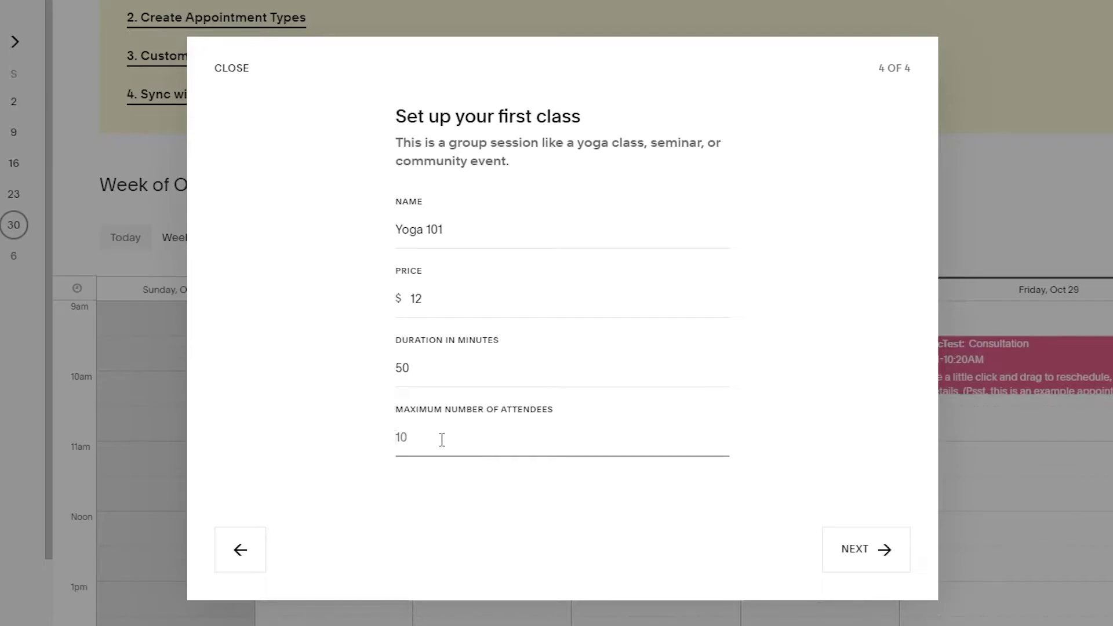
click(870, 556)
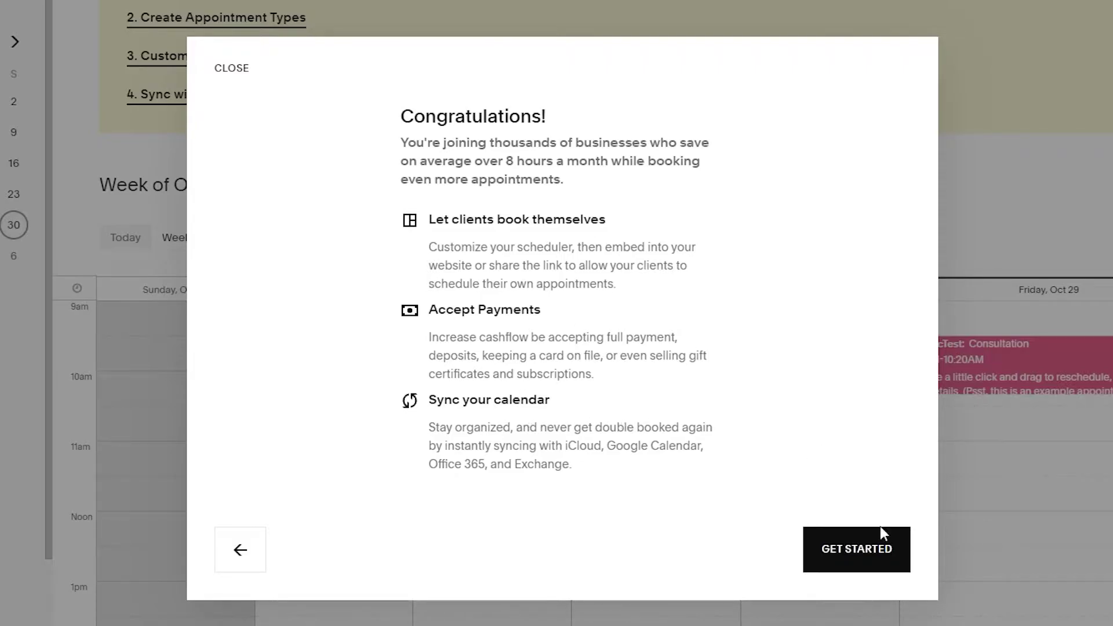
click(877, 556)
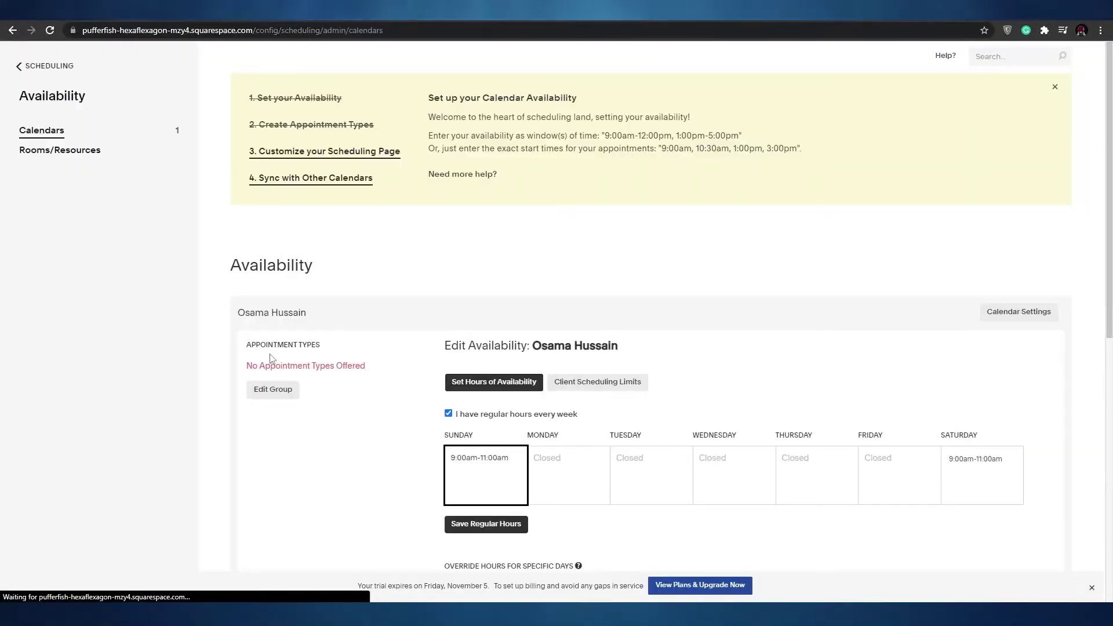
click(694, 385)
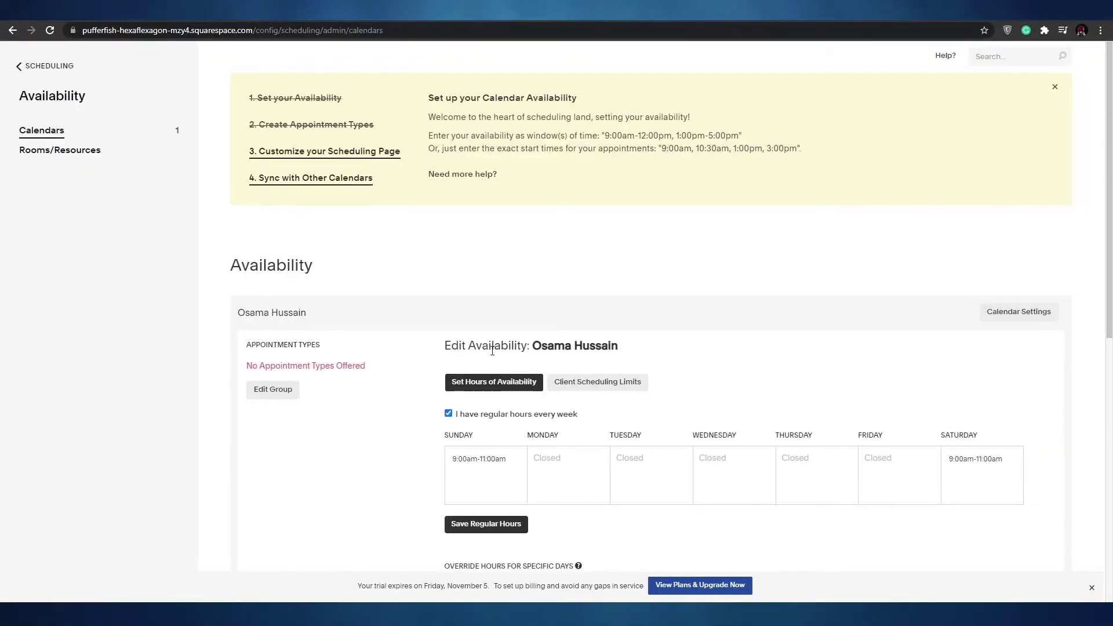
scroll(382, 299, down, 2)
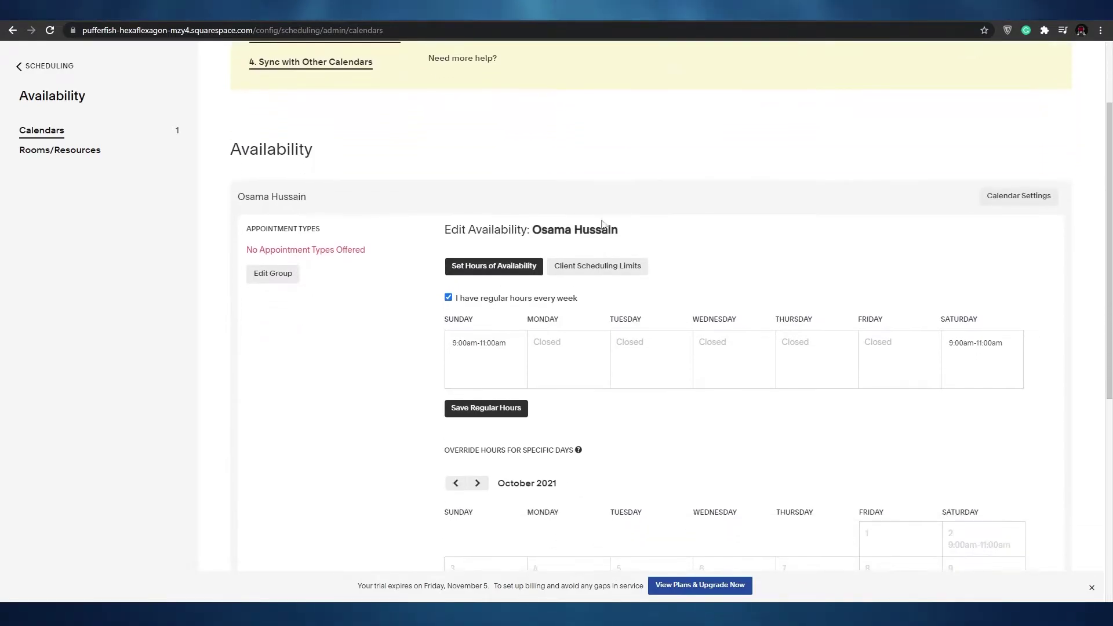
scroll(341, 427, down, 1)
scroll(341, 427, down, 3)
scroll(341, 428, up, 6)
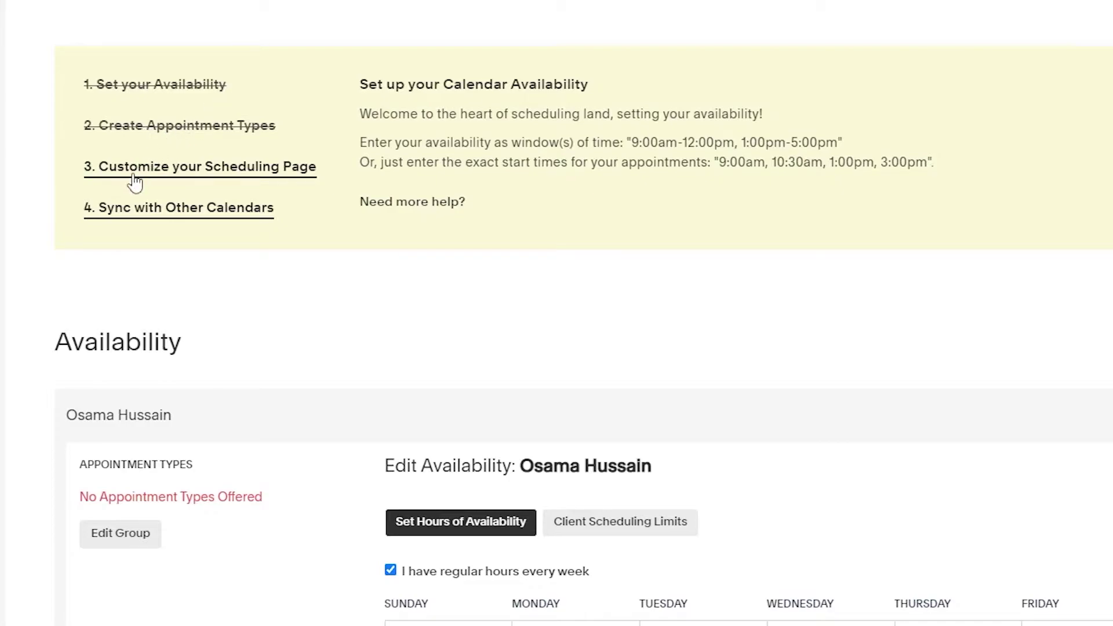
scroll(308, 323, down, 5)
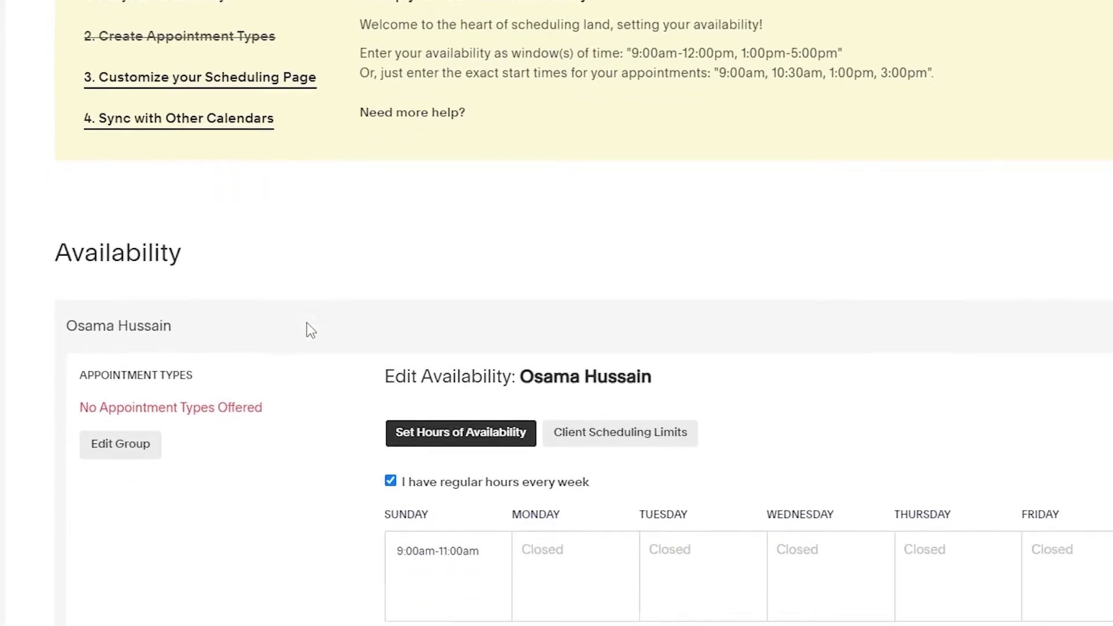
scroll(309, 326, up, 2)
scroll(311, 347, down, 3)
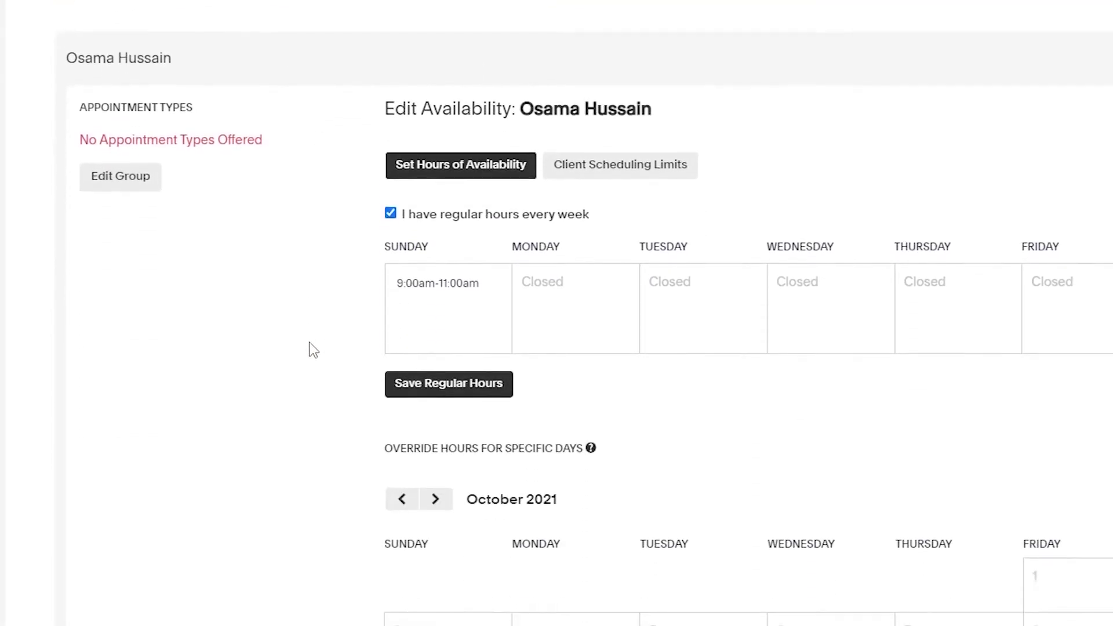
scroll(336, 342, up, 2)
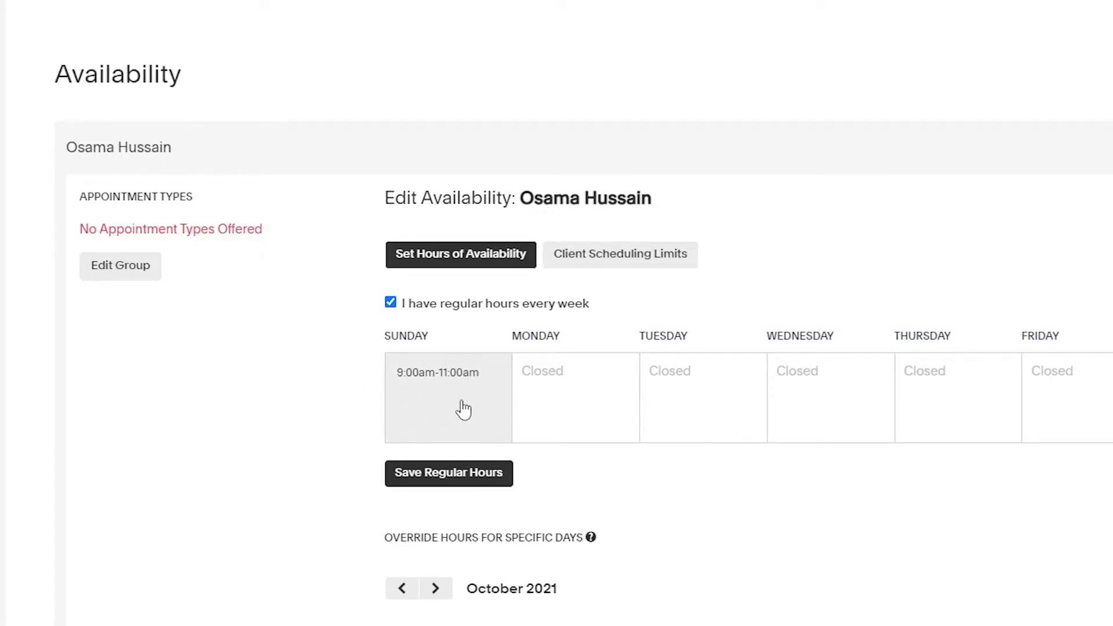
scroll(456, 396, down, 2)
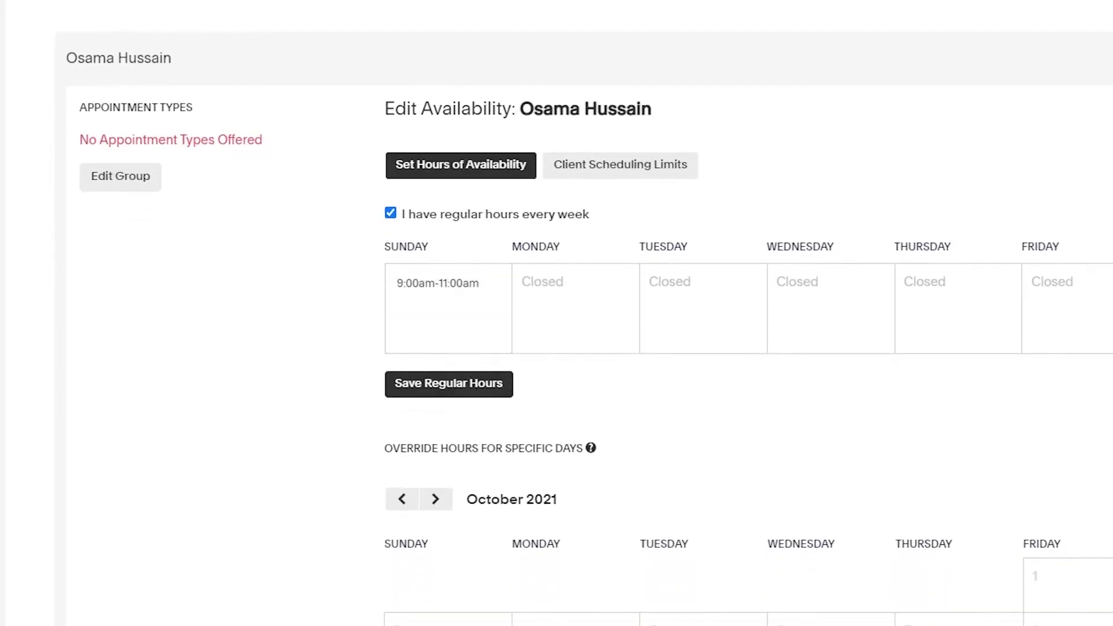
scroll(726, 444, down, 2)
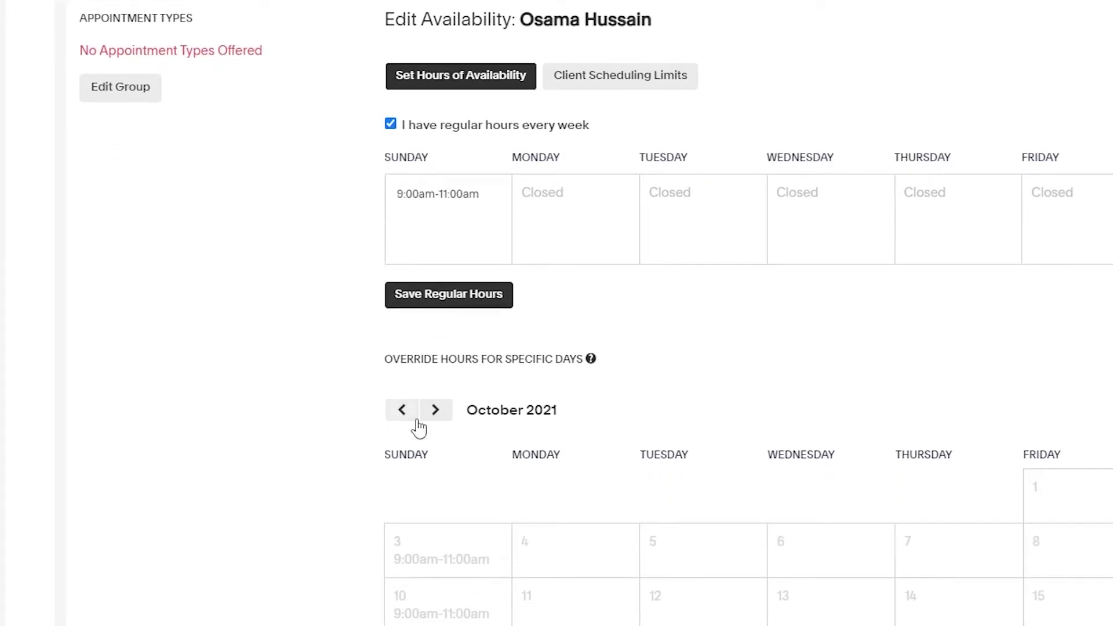
scroll(418, 376, down, 2)
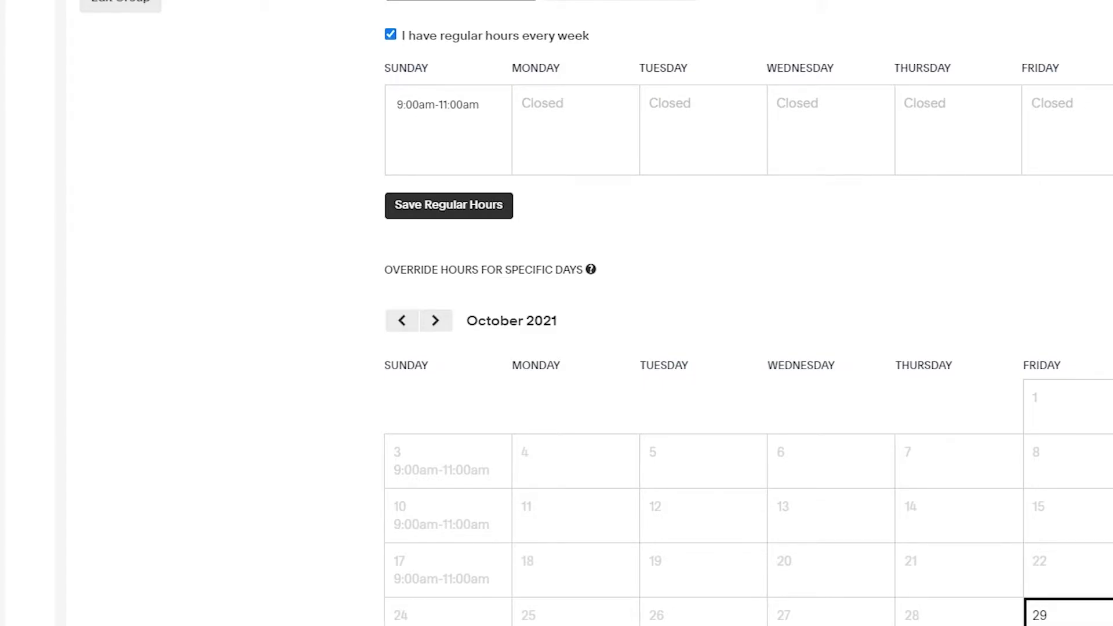
scroll(167, 510, down, 7)
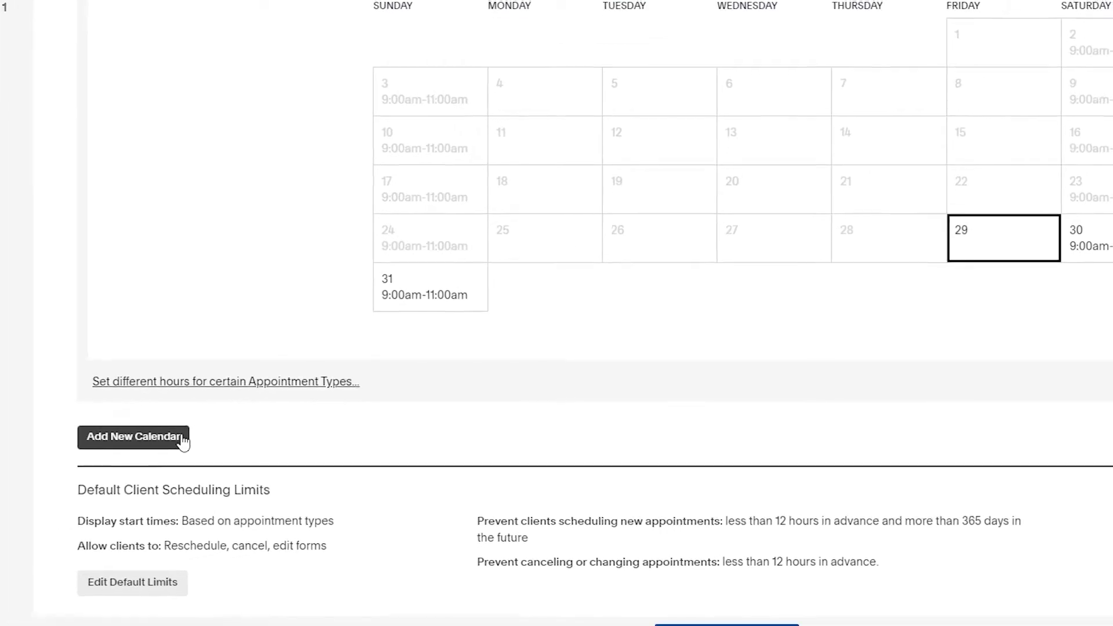
scroll(164, 441, up, 3)
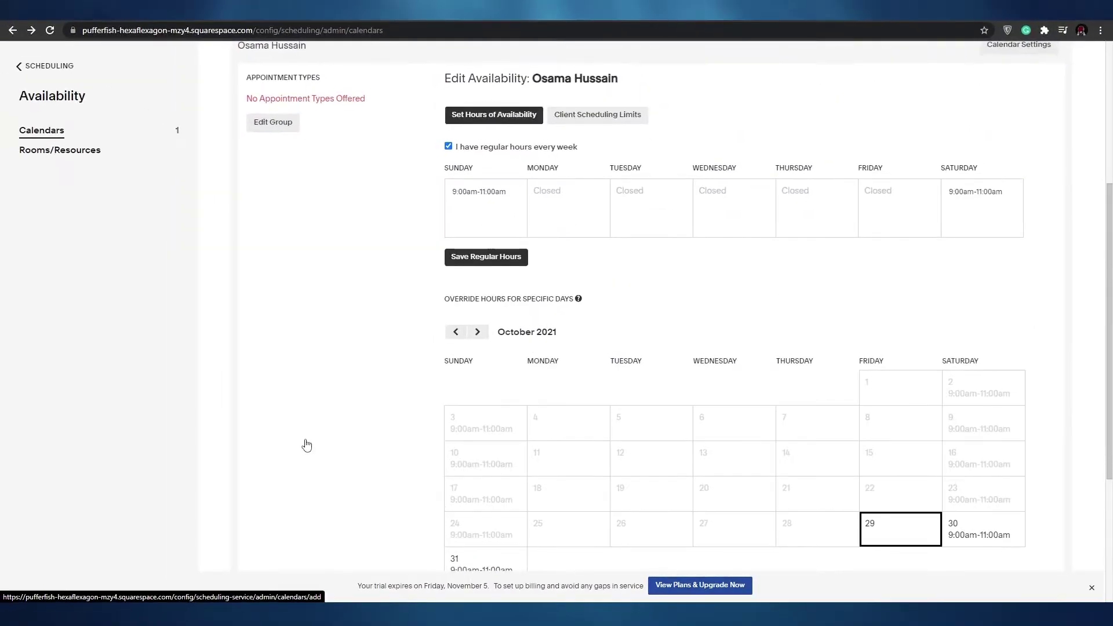
scroll(306, 446, up, 5)
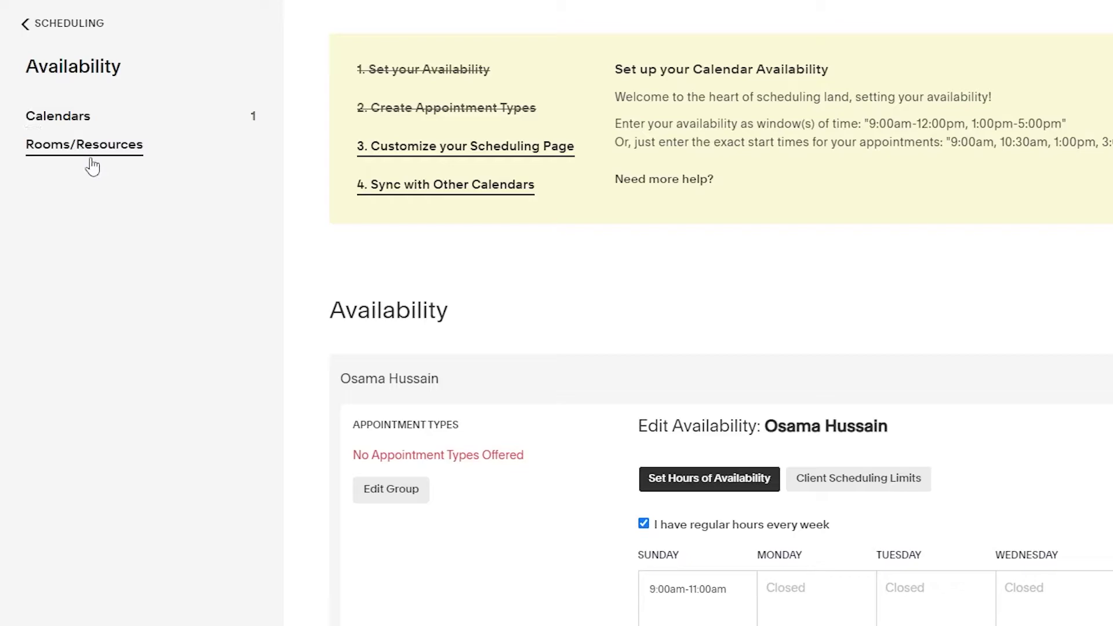
click(84, 152)
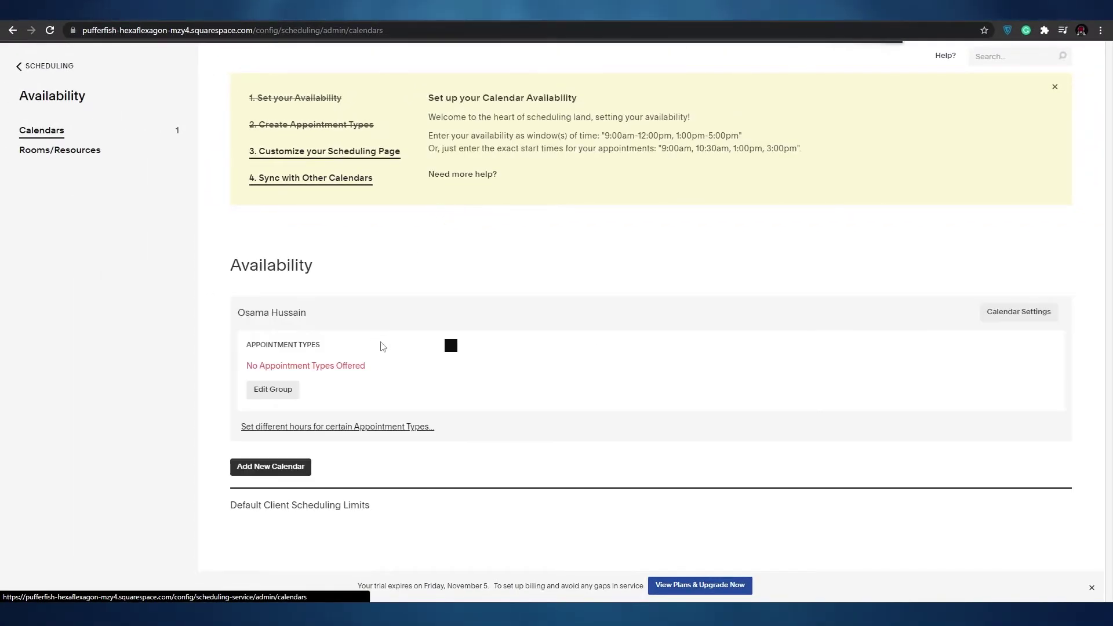
scroll(380, 298, down, 5)
scroll(381, 298, down, 2)
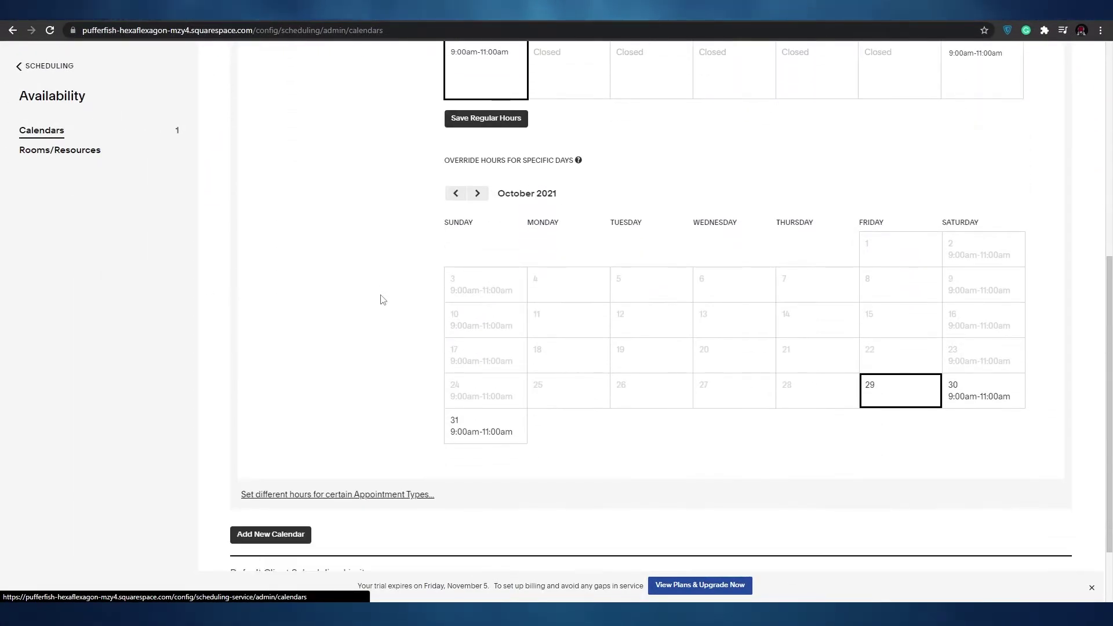
scroll(381, 298, up, 7)
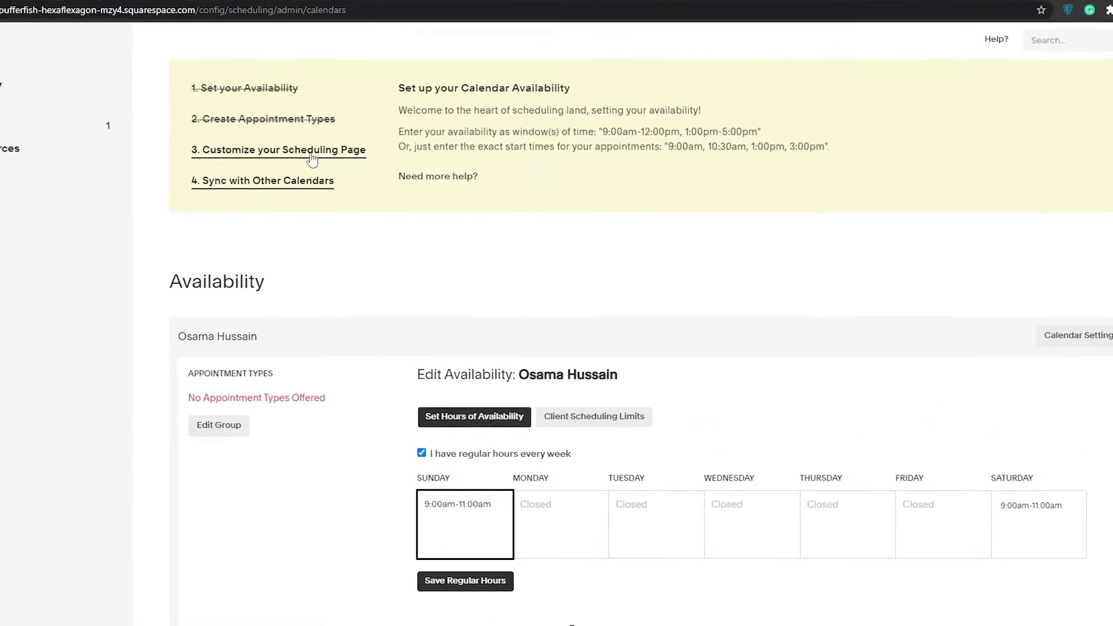
- Open Customize your Scheduling Page and browse the computer for a logo image
click(234, 153)
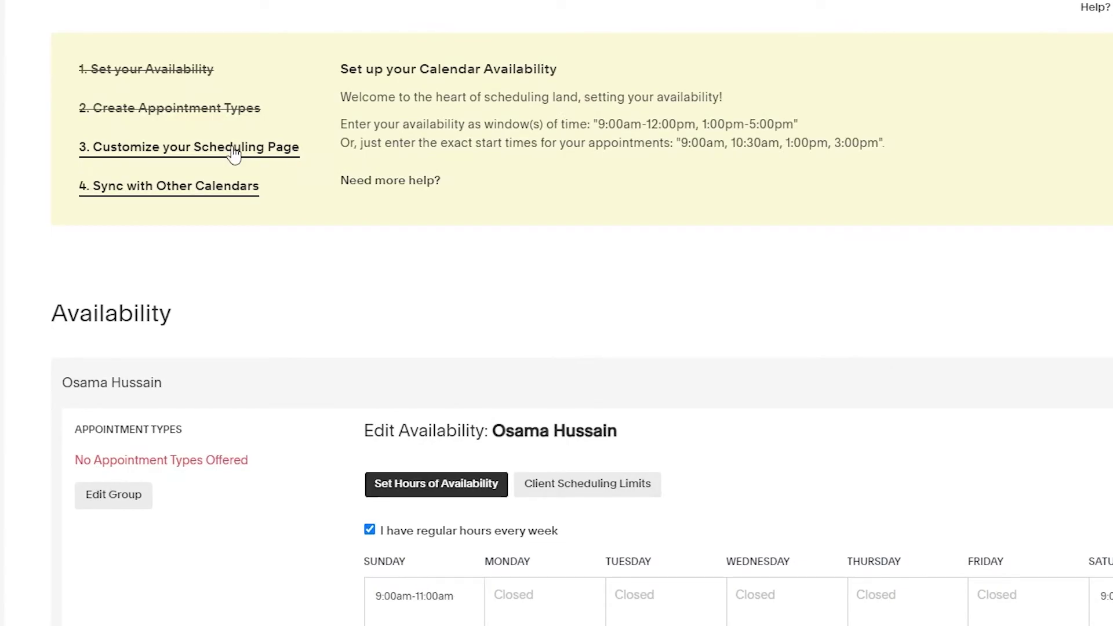
scroll(91, 298, down, 5)
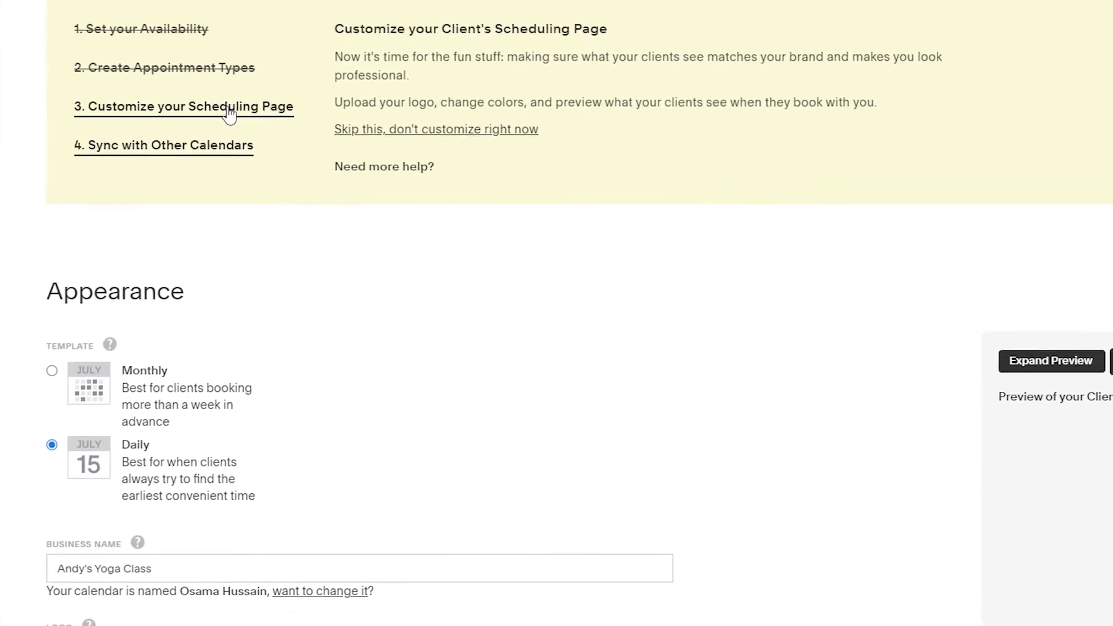
scroll(91, 298, down, 1)
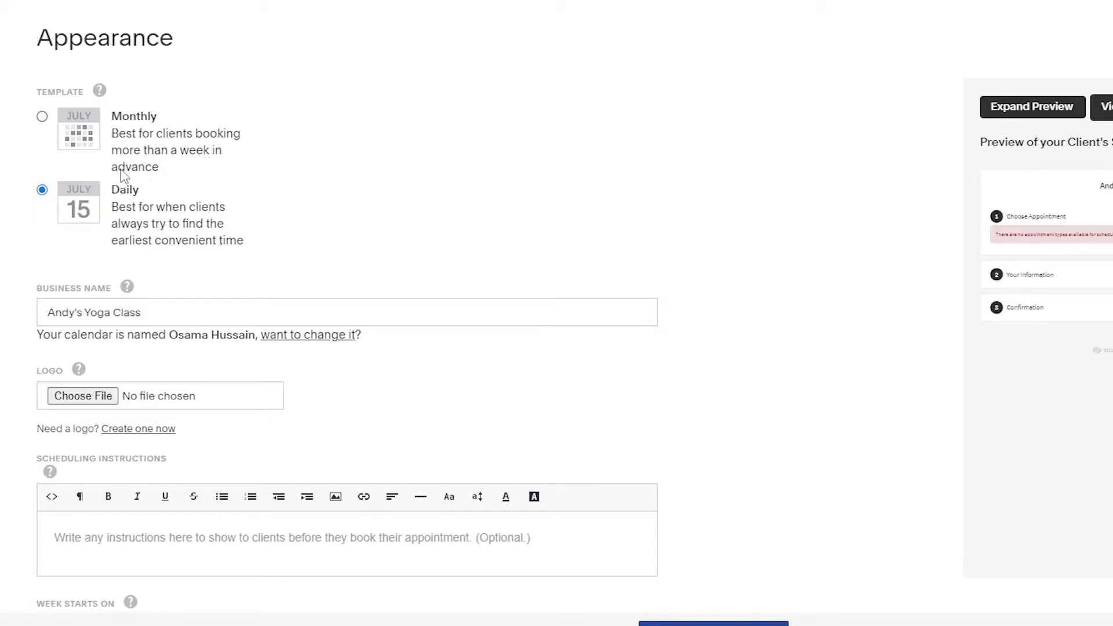
scroll(124, 177, down, 2)
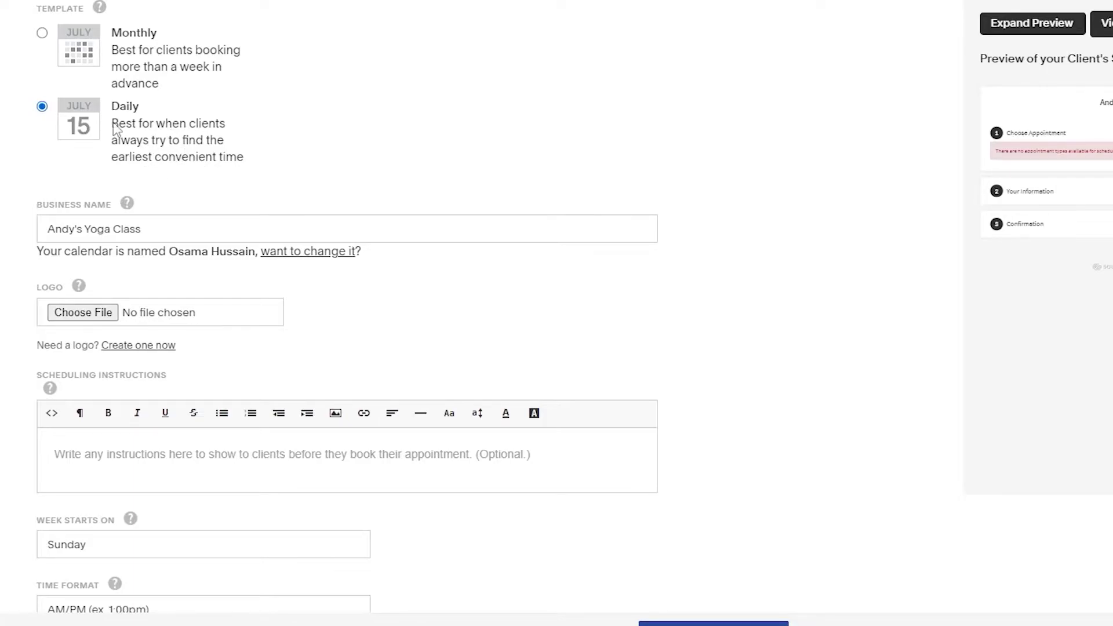
scroll(124, 129, down, 2)
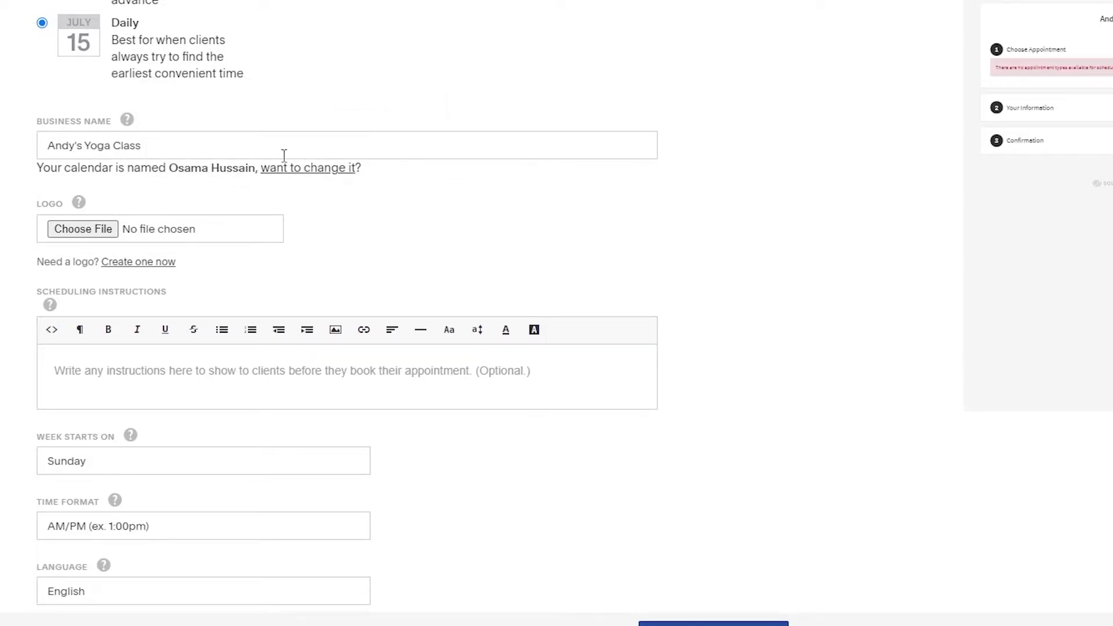
scroll(186, 147, down, 2)
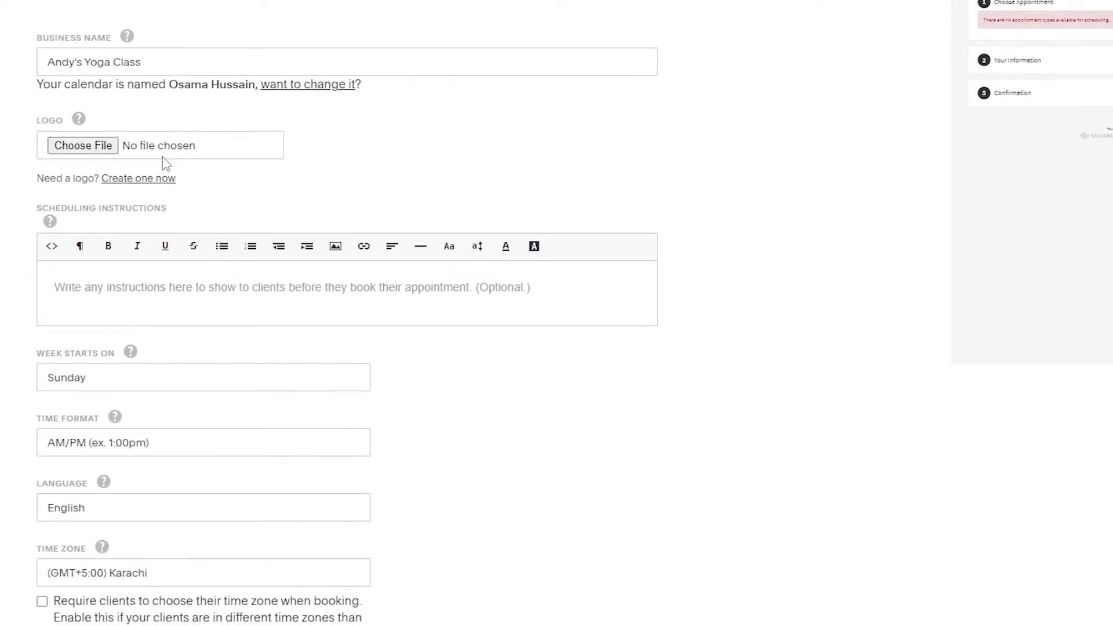
click(98, 150)
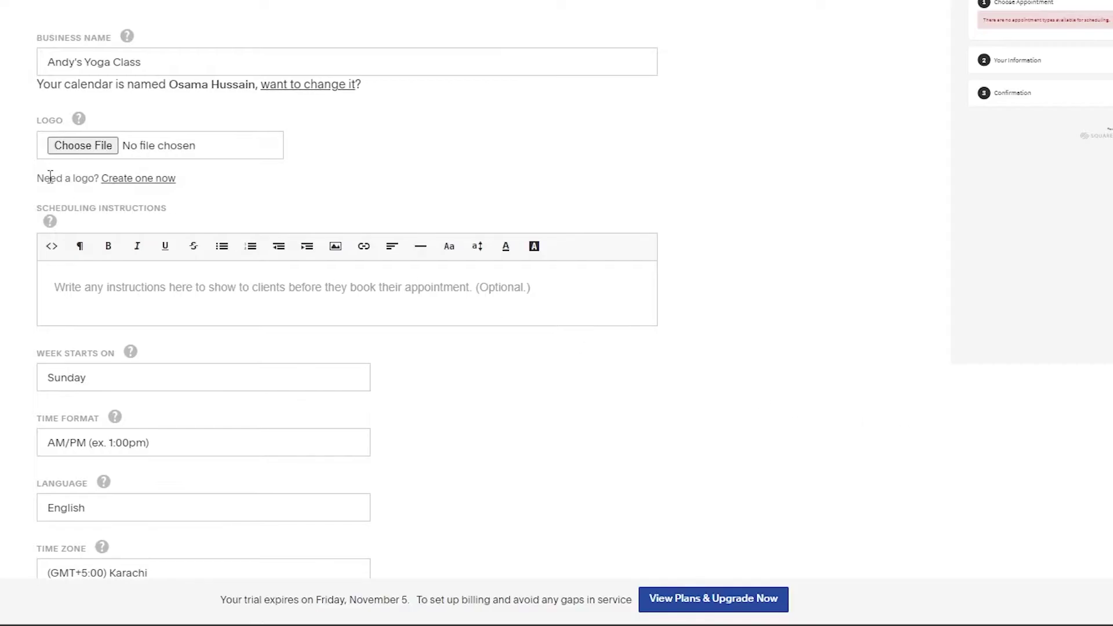
scroll(50, 181, up, 4)
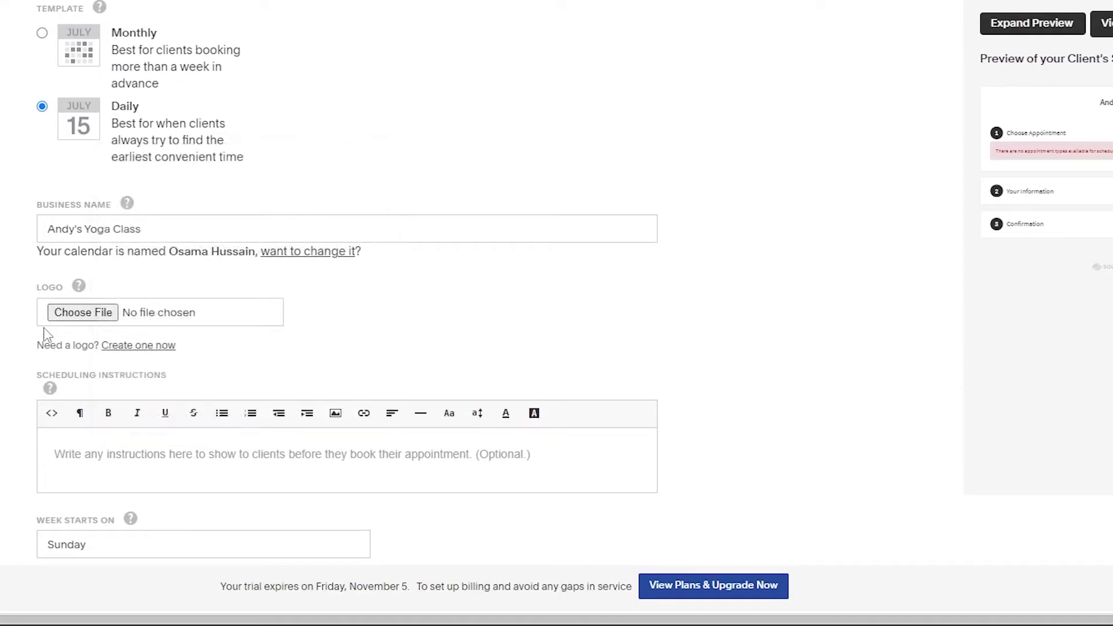
click(109, 317)
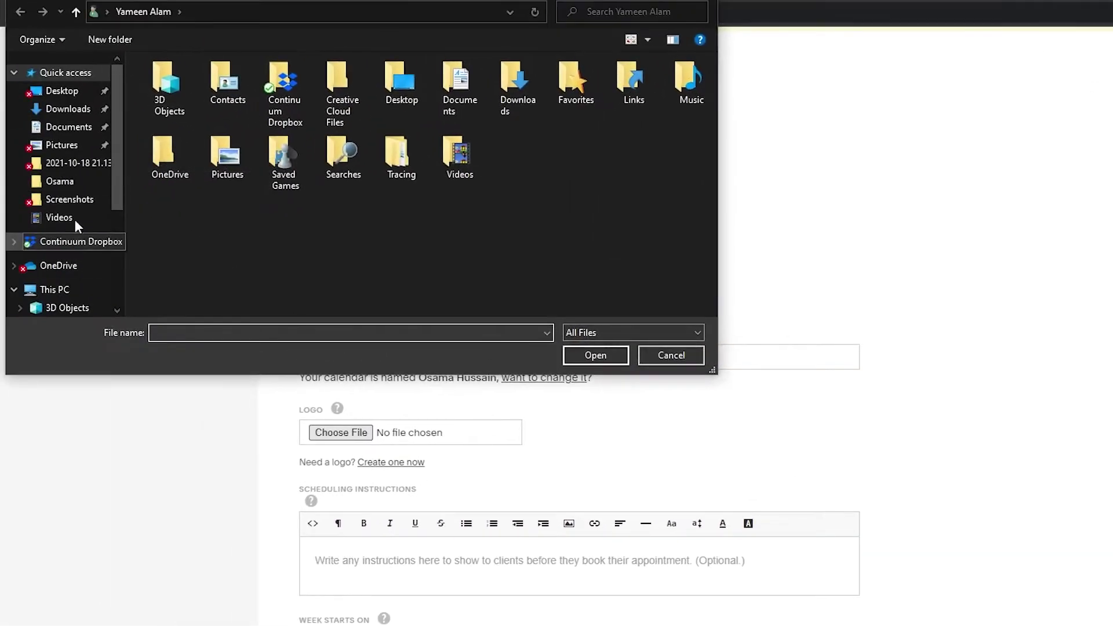
- Choose Yoga-man-4.jpg from the Pictures folder as the logo file
click(58, 145)
click(265, 131)
click(595, 355)
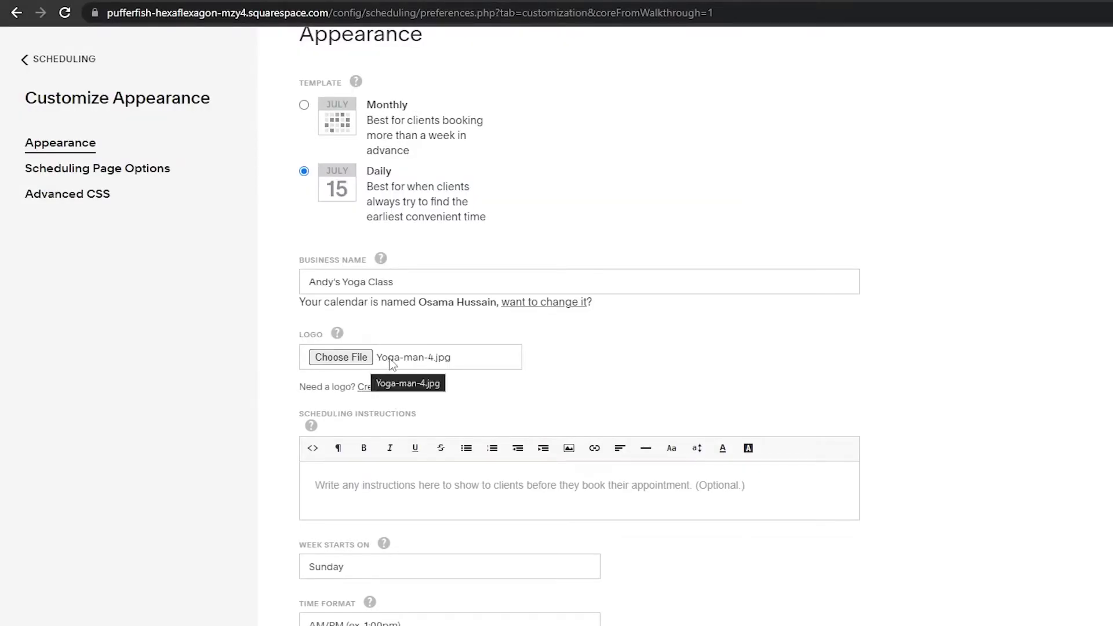
- Review the appearance settings, checking the button accent colours without changing them
scroll(388, 362, down, 3)
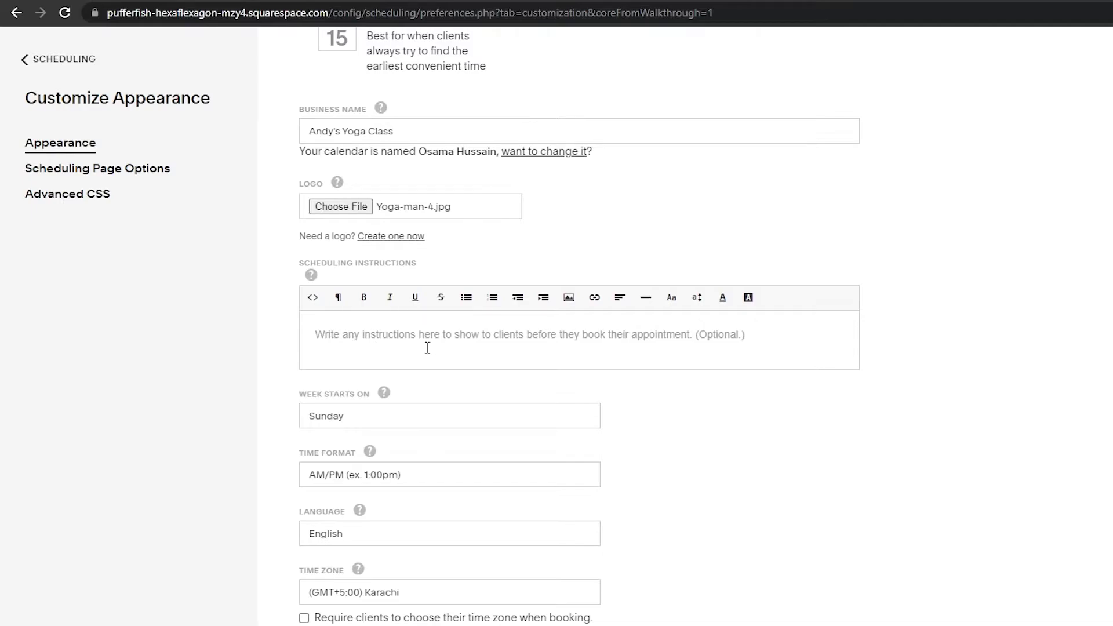
scroll(650, 325, down, 3)
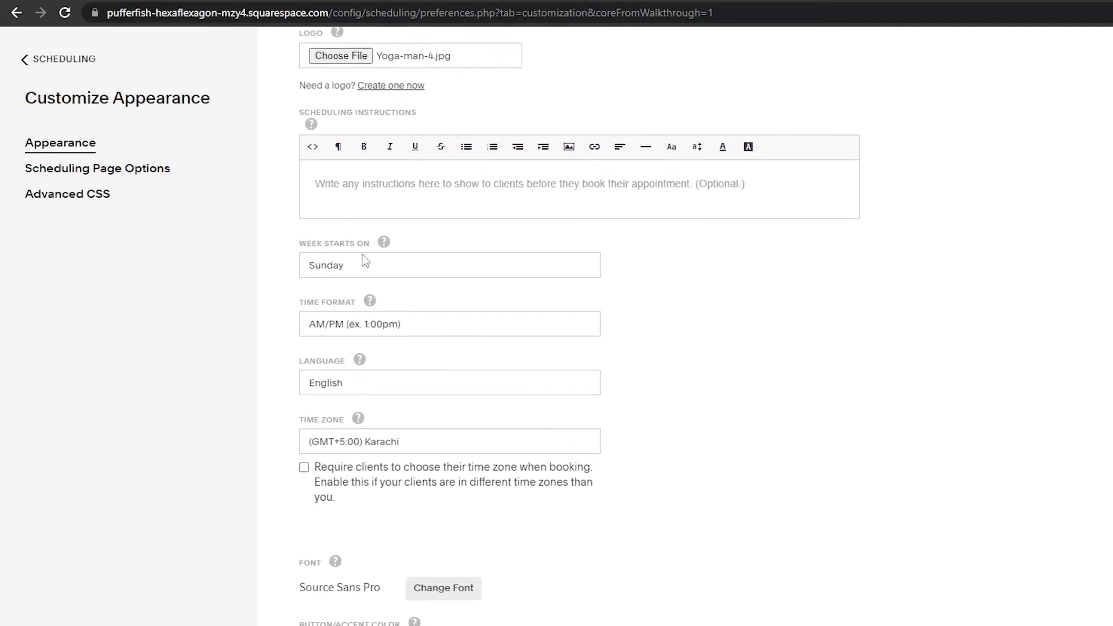
scroll(618, 210, down, 1)
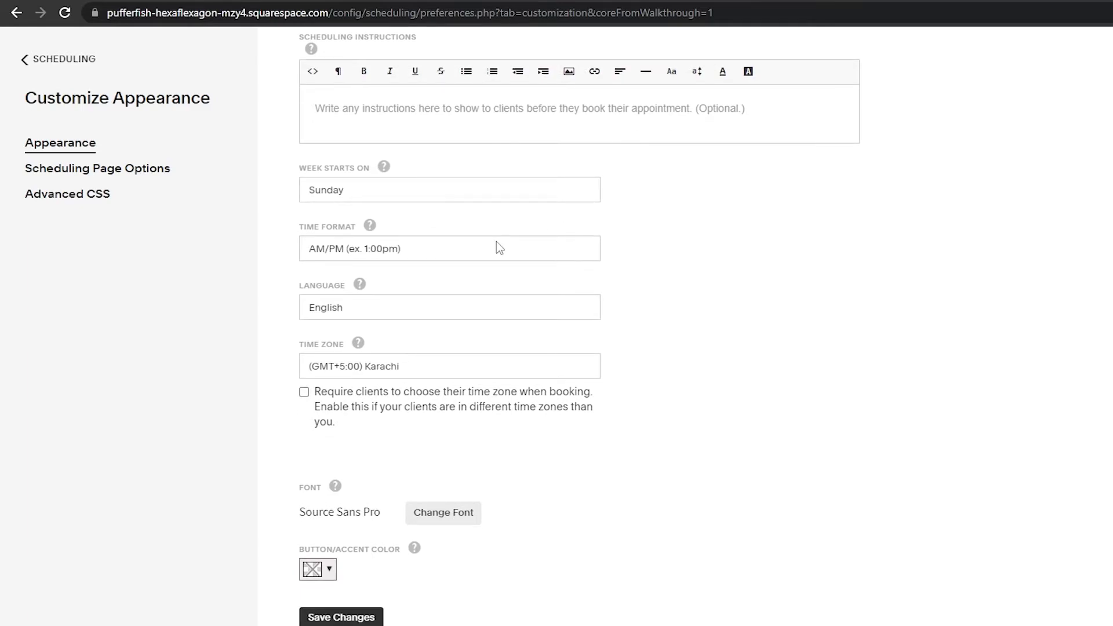
scroll(500, 249, up, 2)
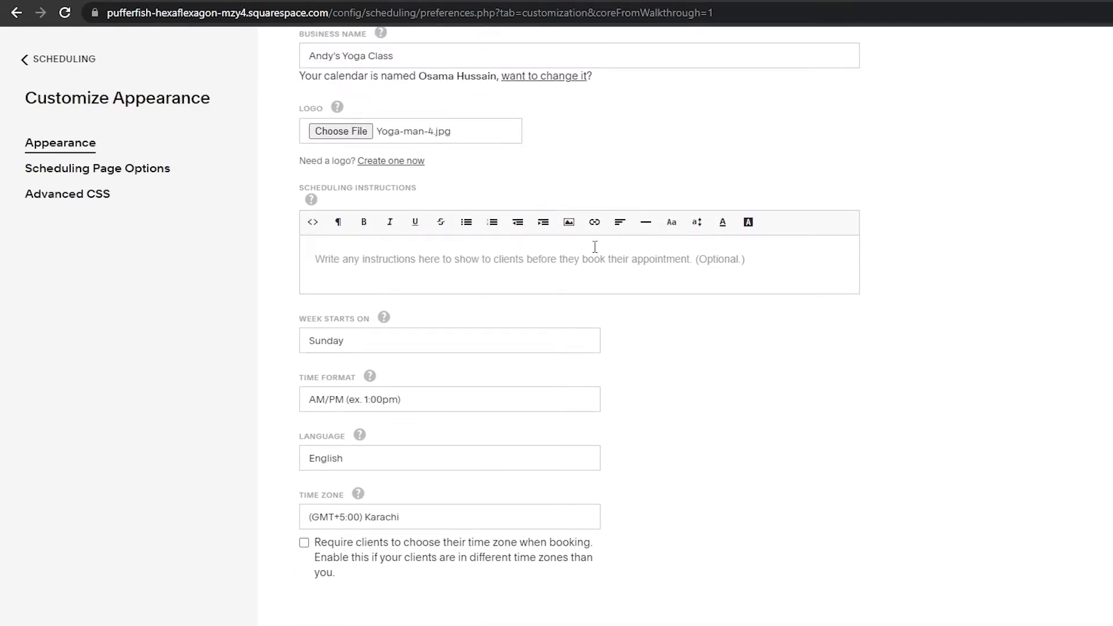
scroll(449, 285, down, 1)
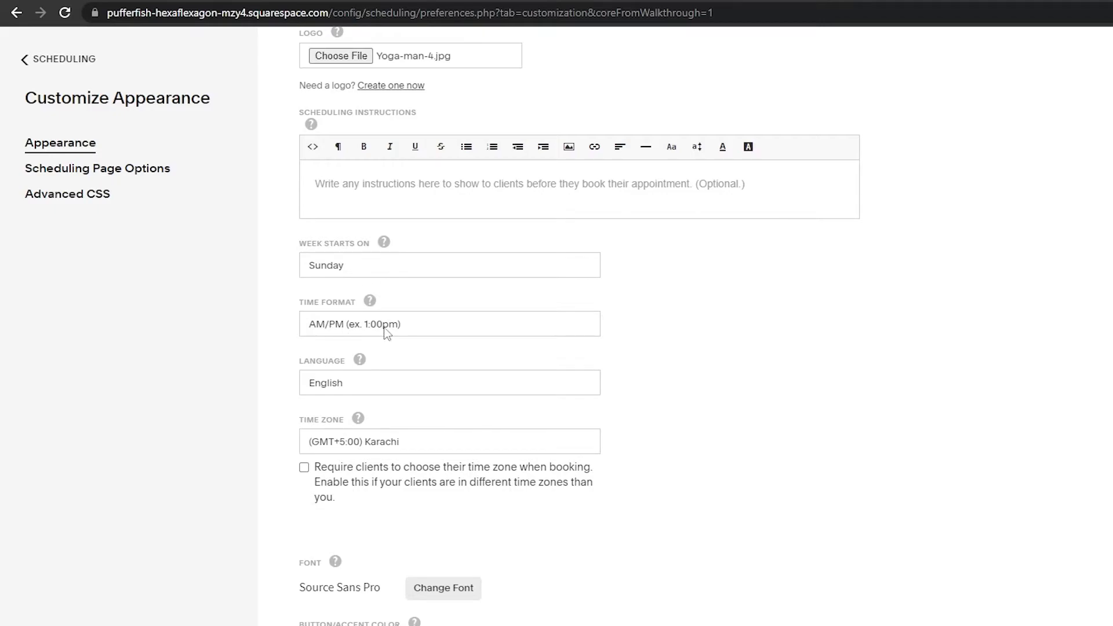
scroll(386, 333, down, 2)
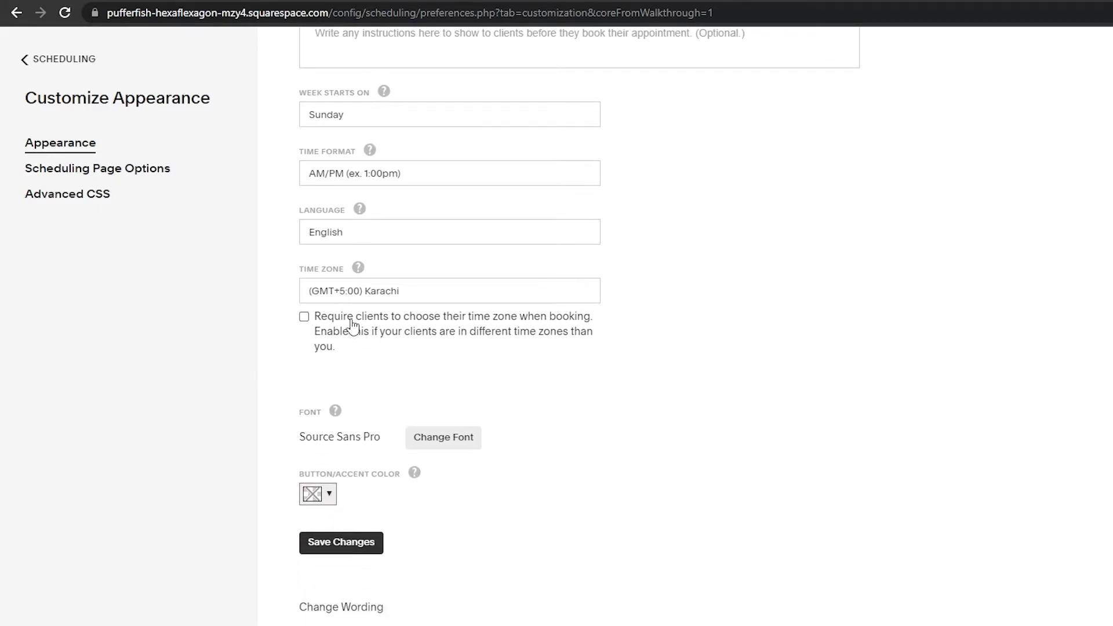
scroll(353, 326, down, 1)
click(318, 457)
click(327, 518)
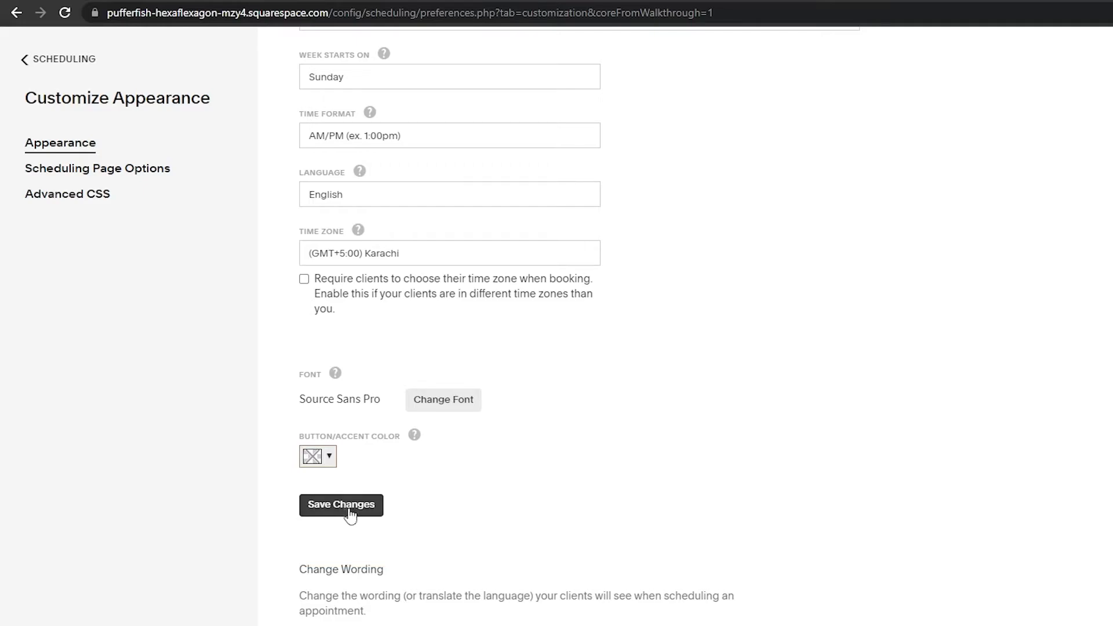
- Save the appearance settings with the new logo
click(352, 506)
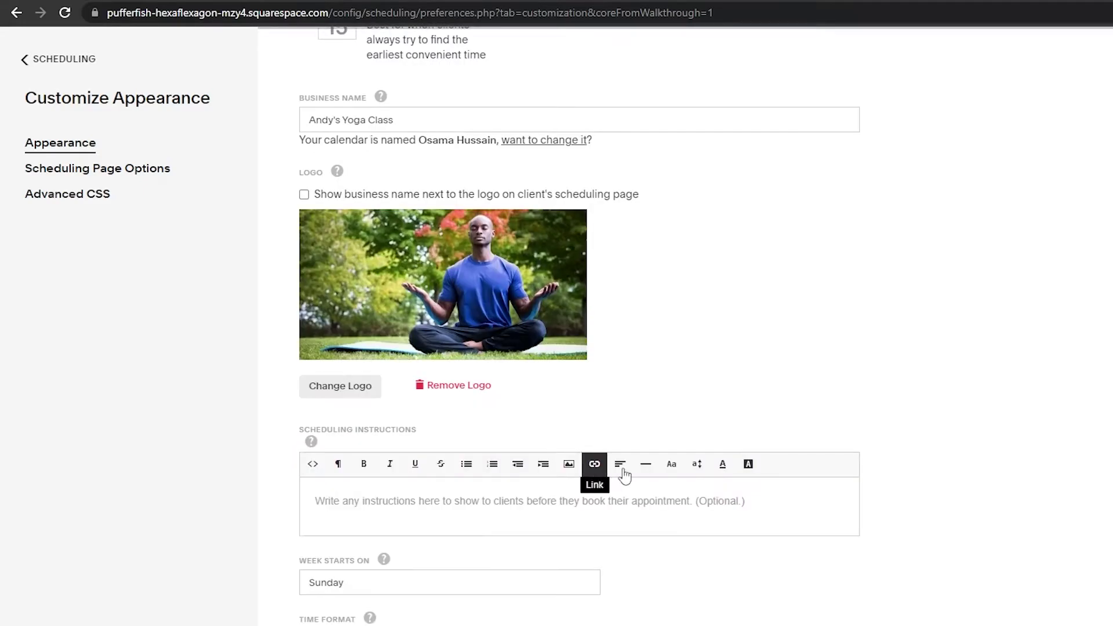
scroll(325, 335, down, 5)
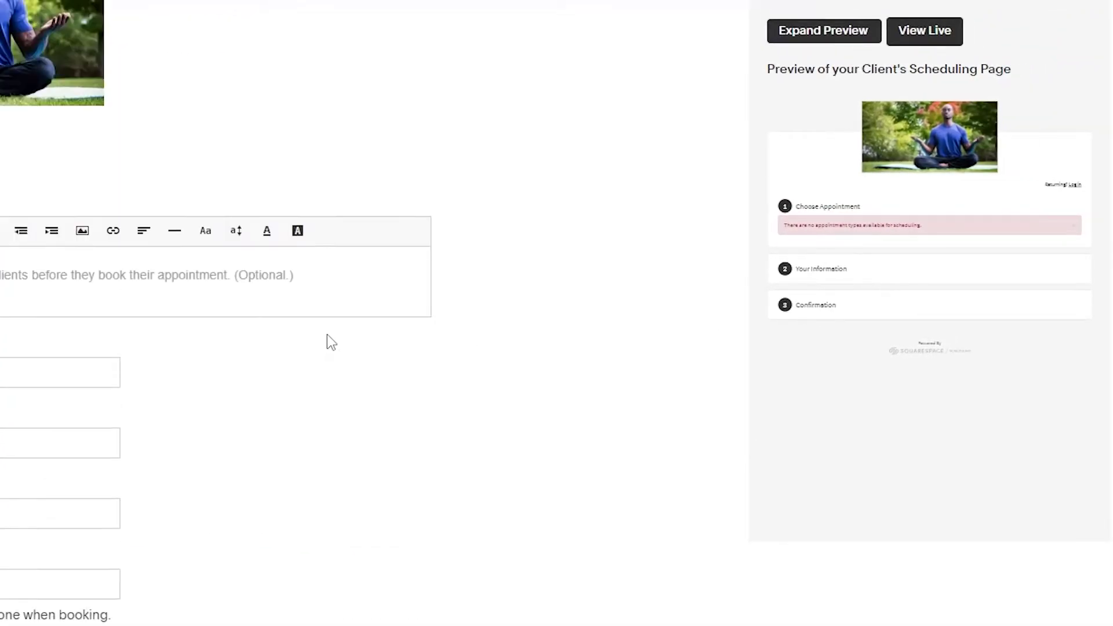
scroll(327, 335, up, 4)
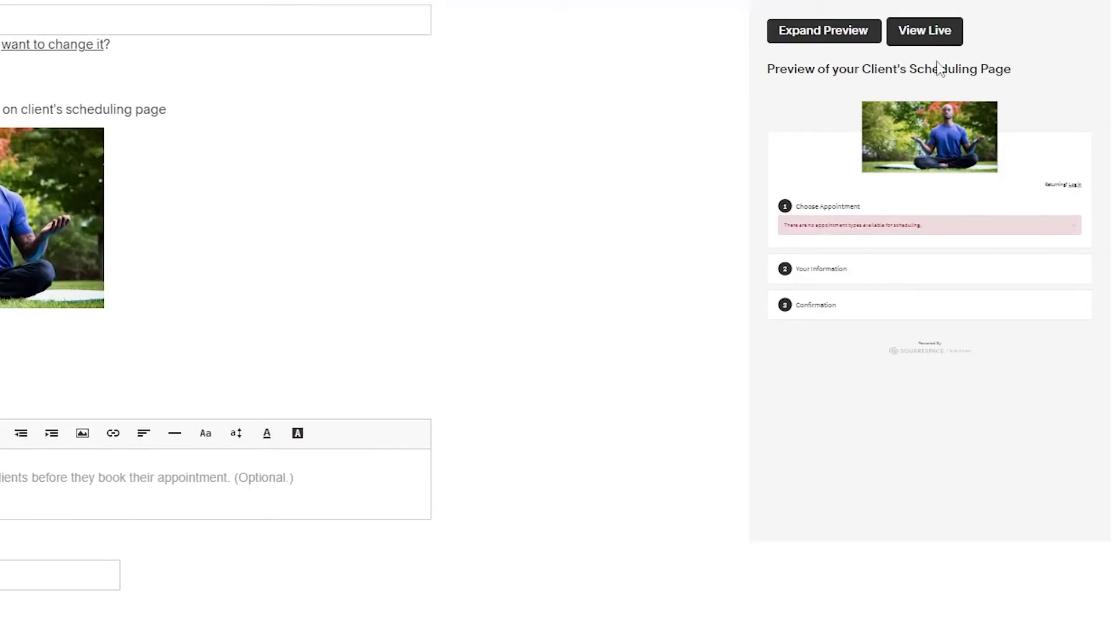
- Preview the client scheduling page full-size, then close the preview
click(849, 36)
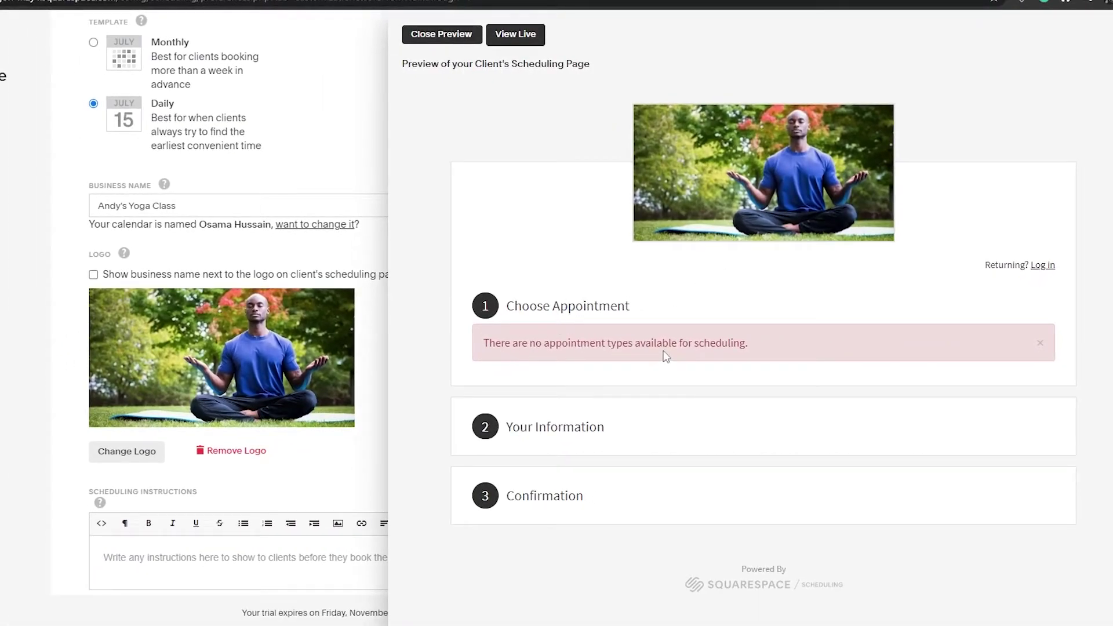
scroll(591, 378, down, 2)
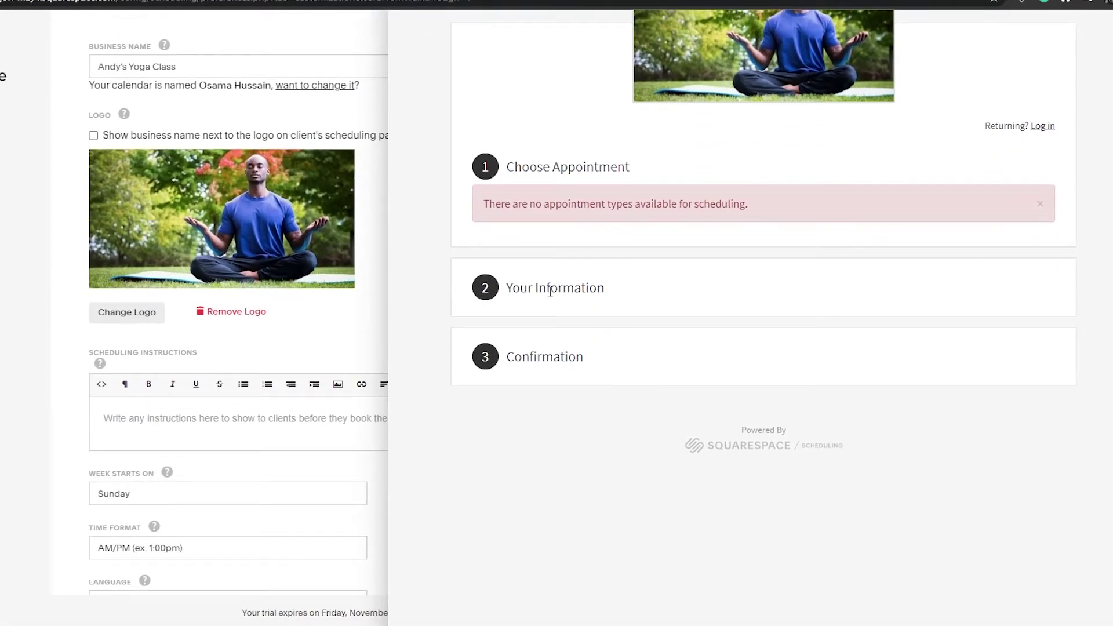
scroll(562, 364, up, 2)
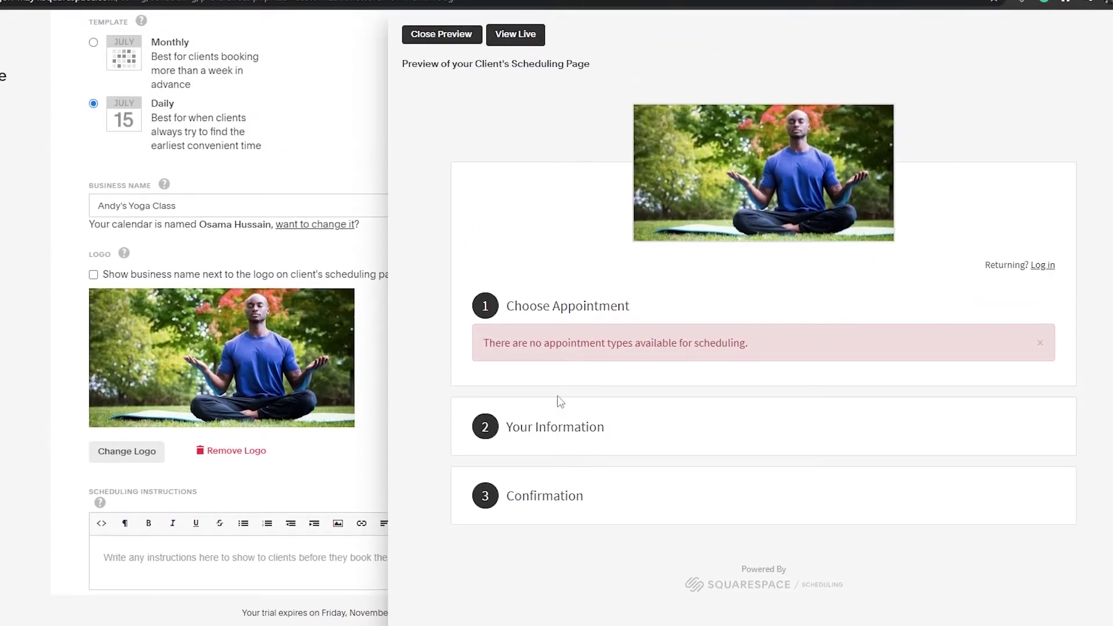
scroll(596, 482, up, 3)
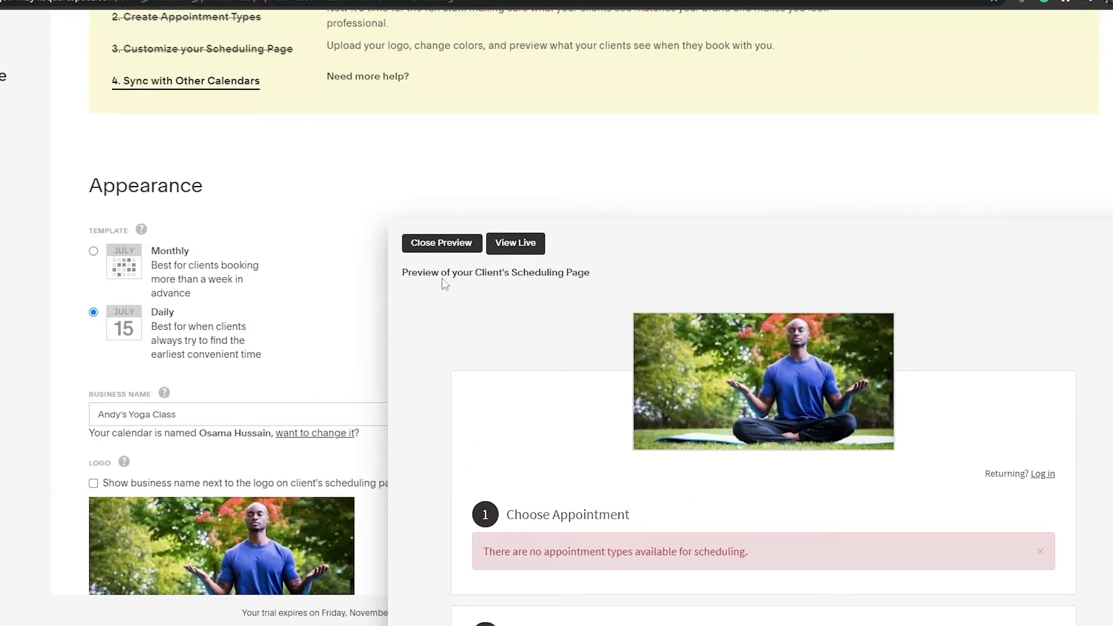
click(416, 251)
scroll(385, 318, down, 2)
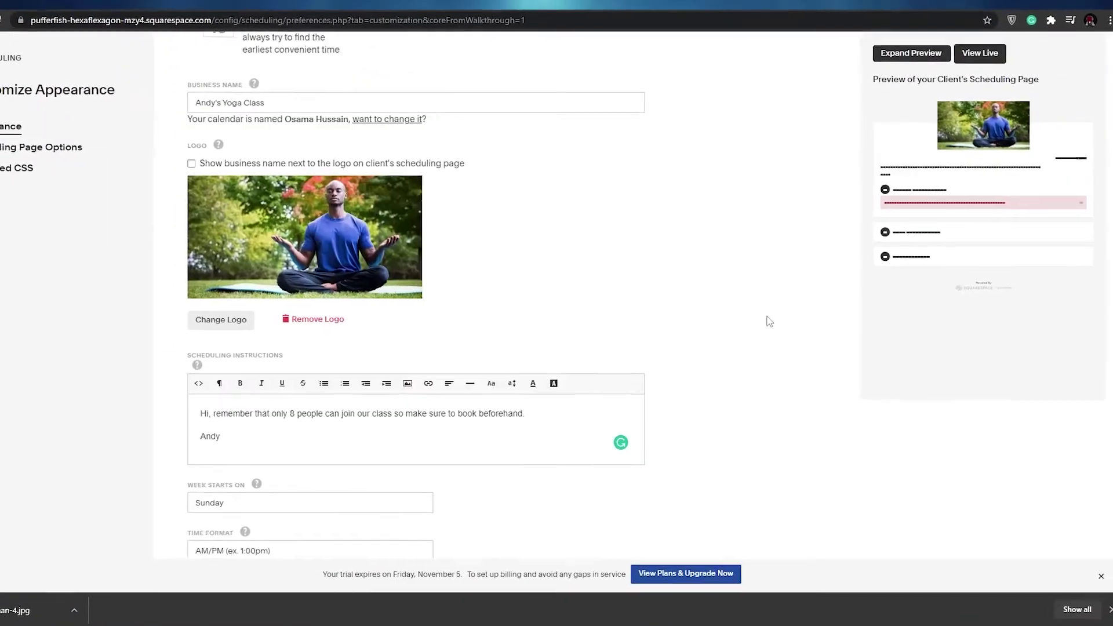
scroll(667, 359, down, 7)
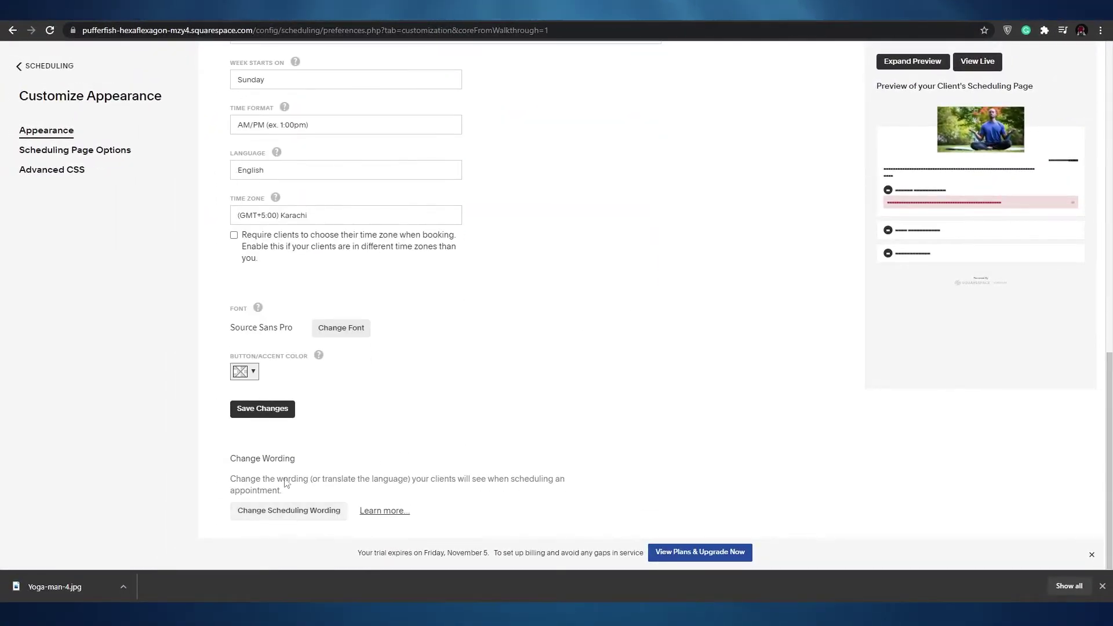
- Save the appearance changes and review the Scheduling Page Options
click(268, 407)
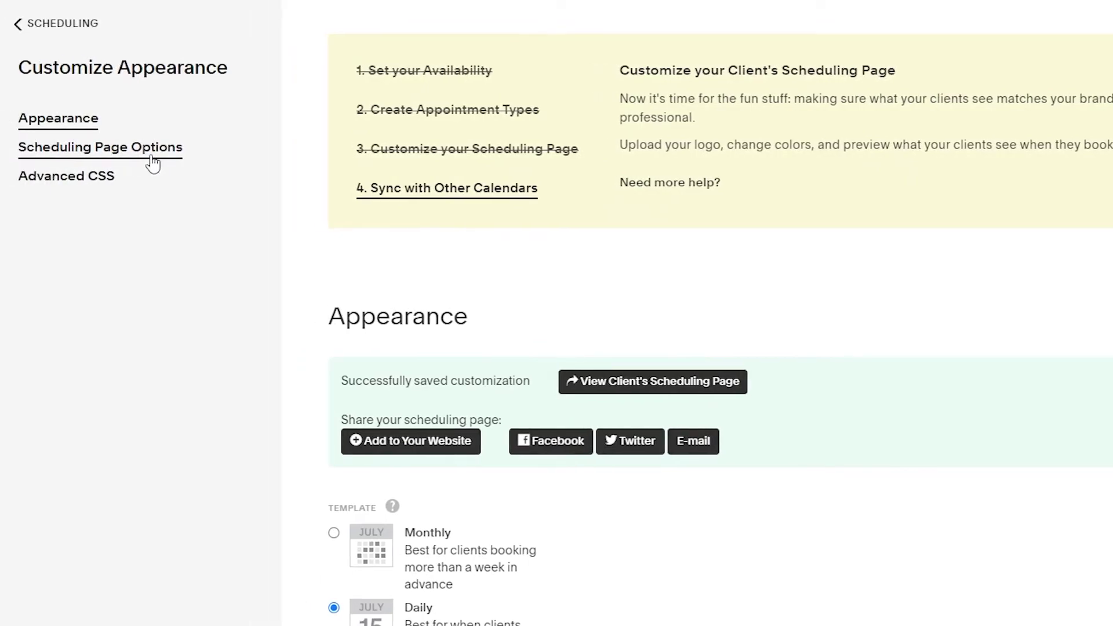
click(153, 164)
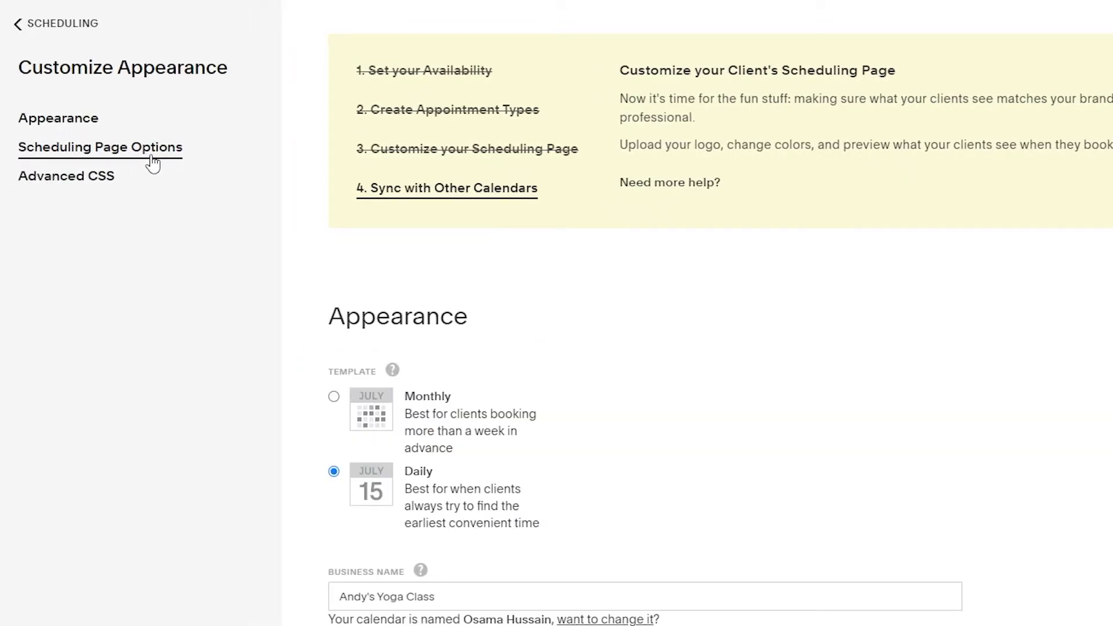
scroll(708, 348, down, 5)
scroll(708, 348, up, 4)
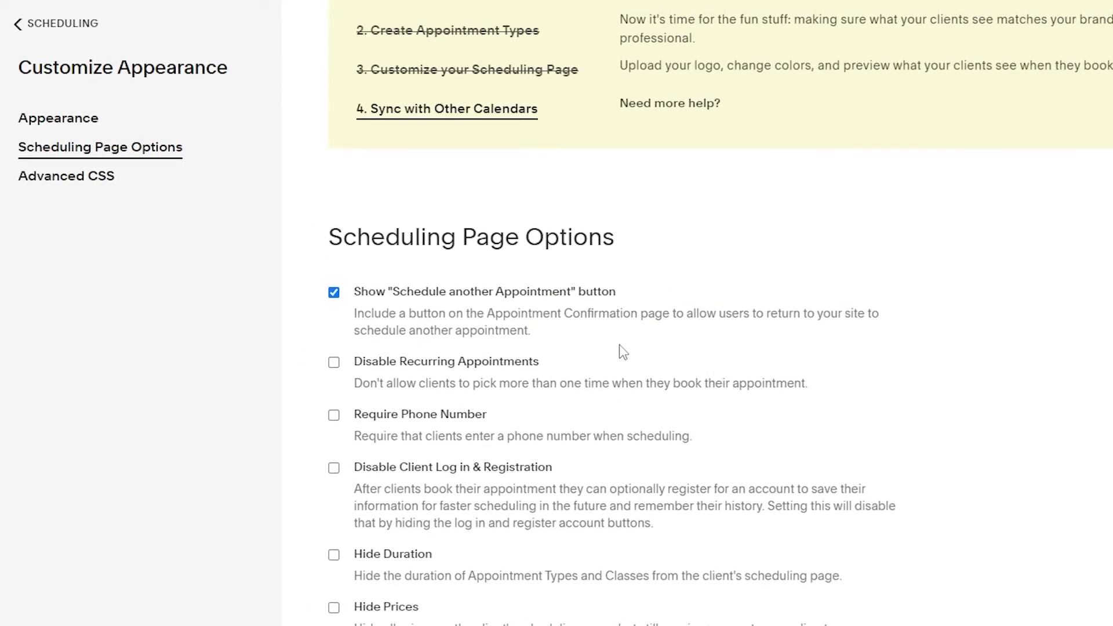
scroll(502, 278, down, 3)
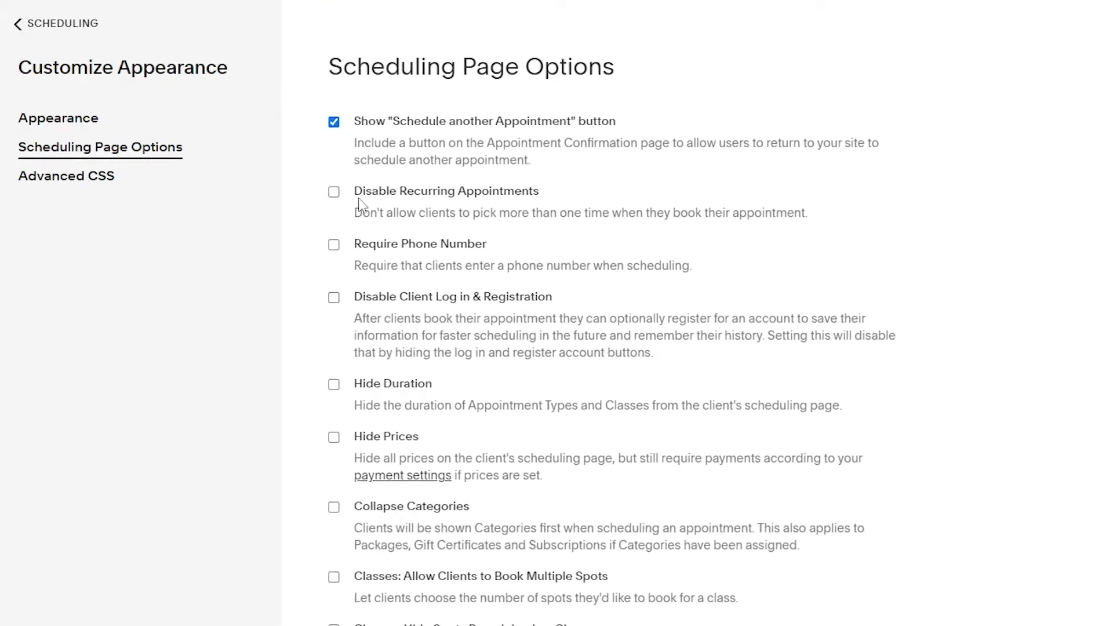
mouse_move(400, 246)
scroll(406, 243, down, 2)
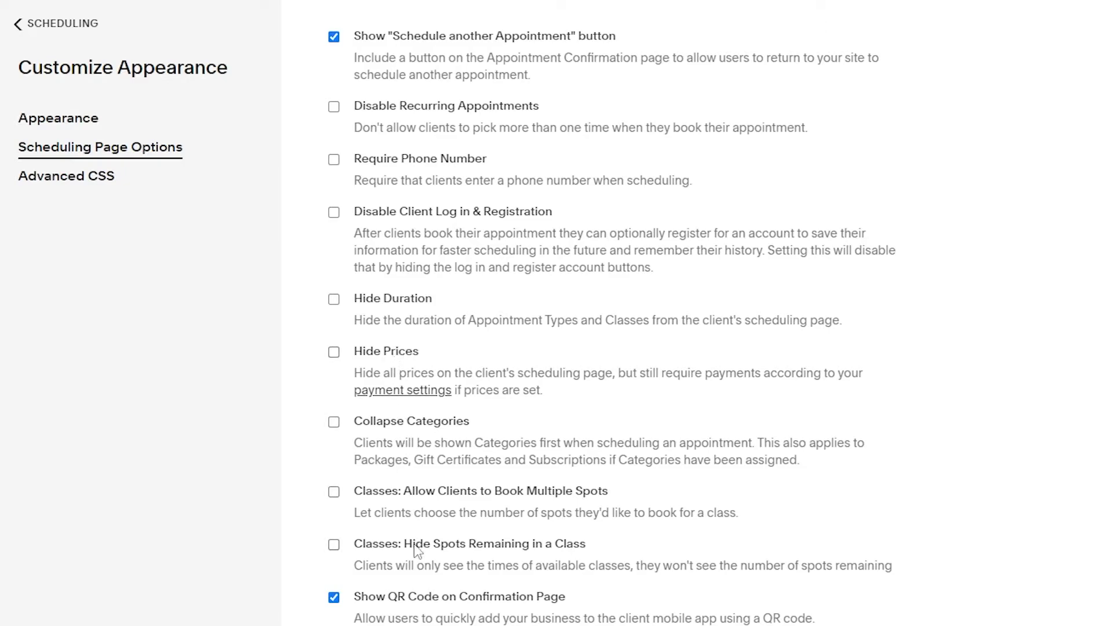
scroll(442, 621, up, 5)
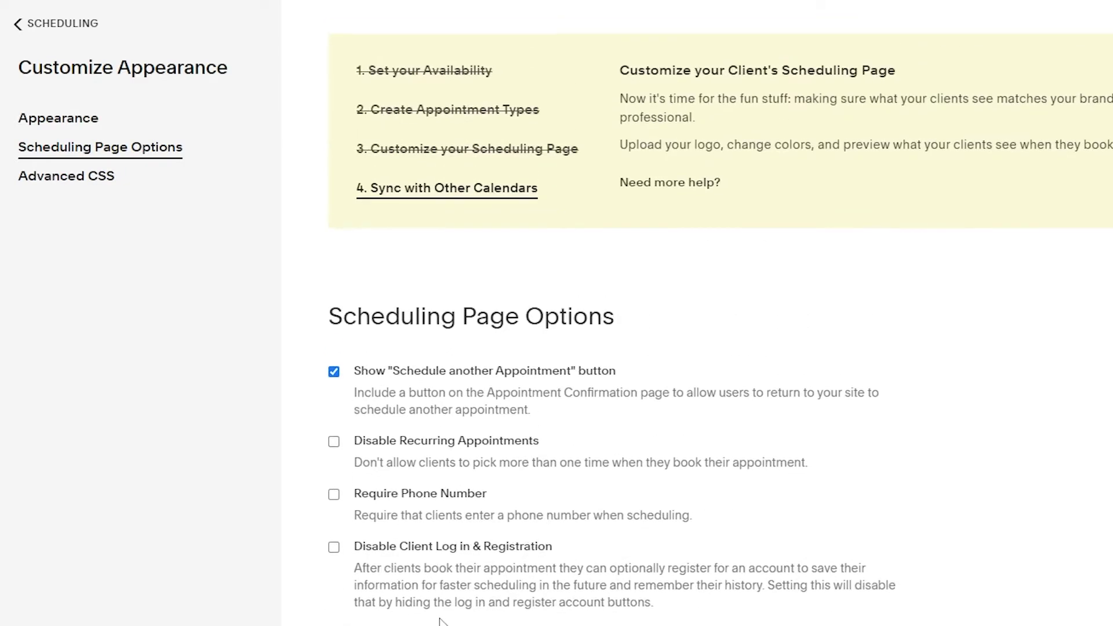
- Hide the 'Schedule another Appointment' button, require phone number, and save the options
click(339, 375)
scroll(335, 378, down, 3)
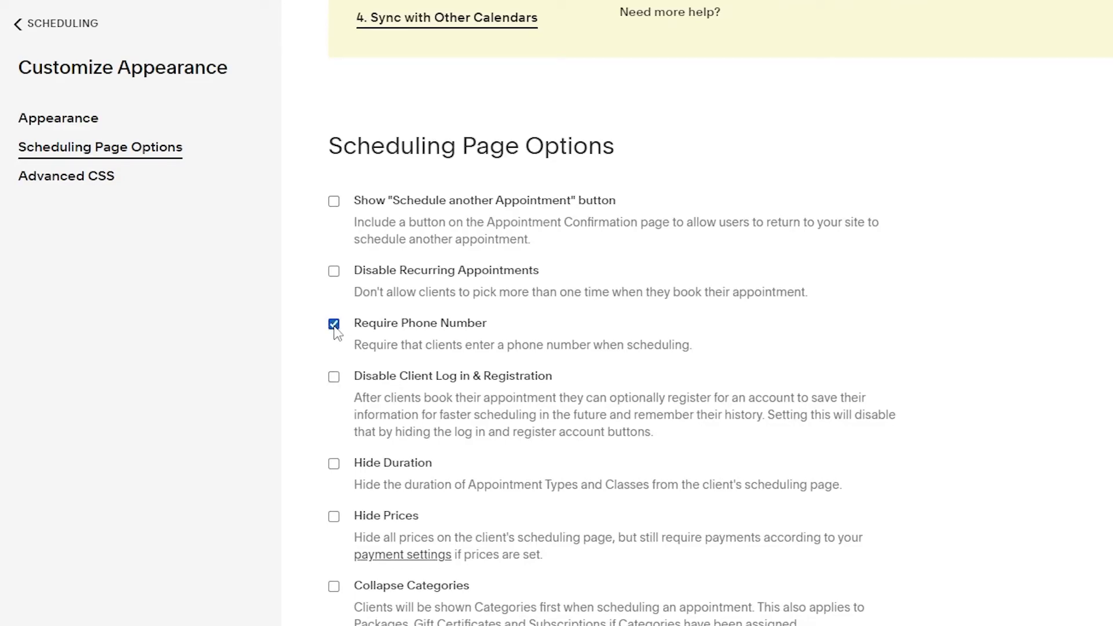
scroll(334, 326, down, 5)
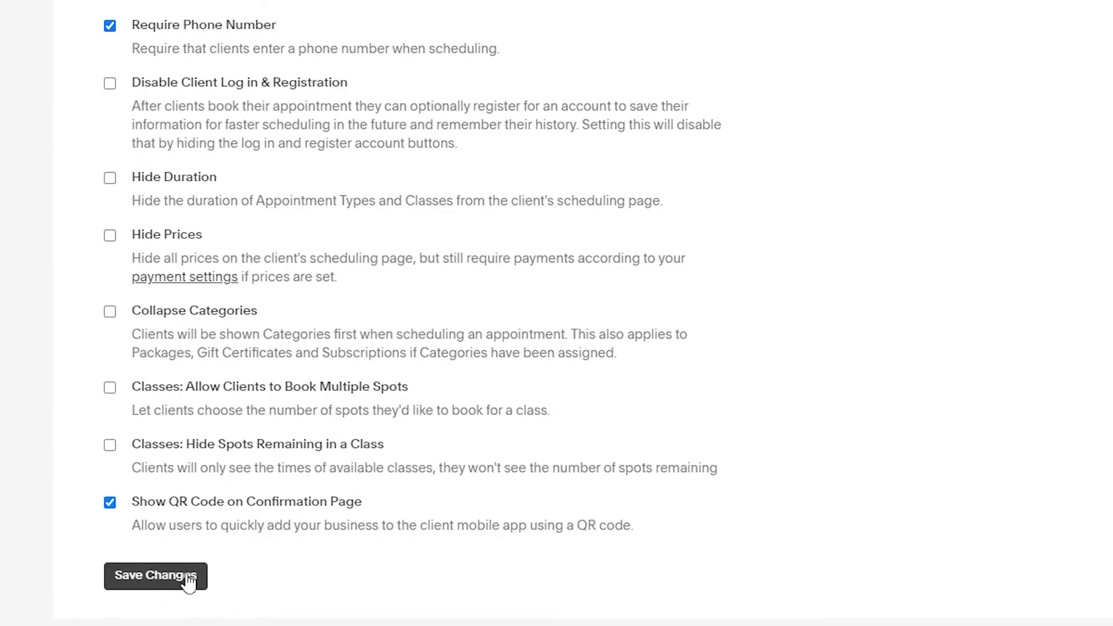
click(188, 578)
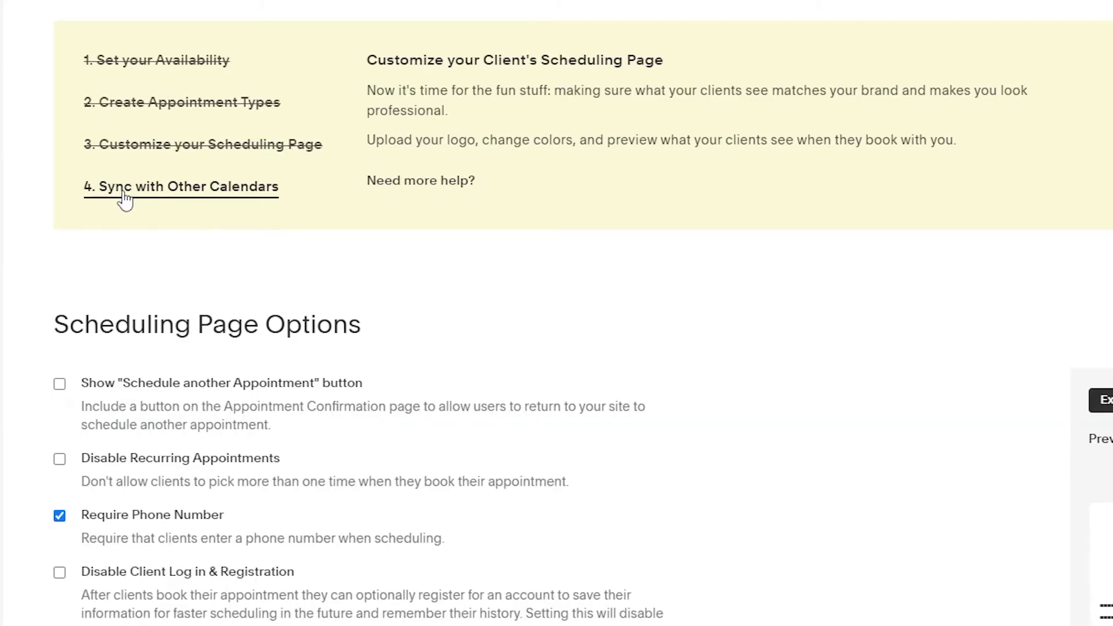
- Connect Google Calendar under '4. Sync with Other Calendars' and allow account access
click(123, 195)
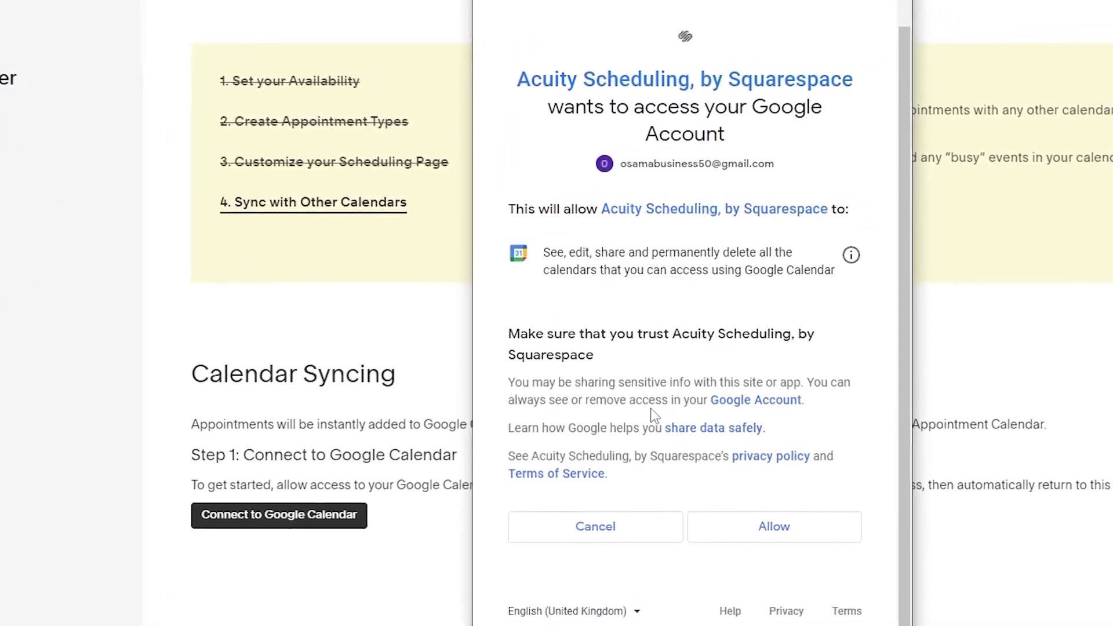
click(622, 570)
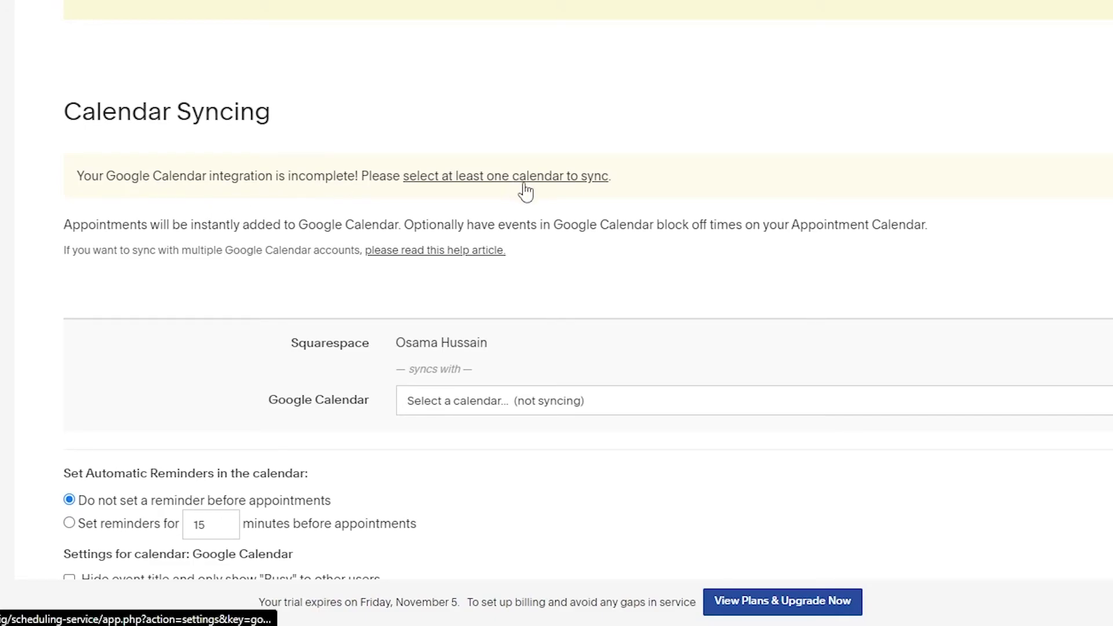
- Sync appointments to the account's main Google calendar with 30-minute reminders, then save
scroll(524, 186, down, 2)
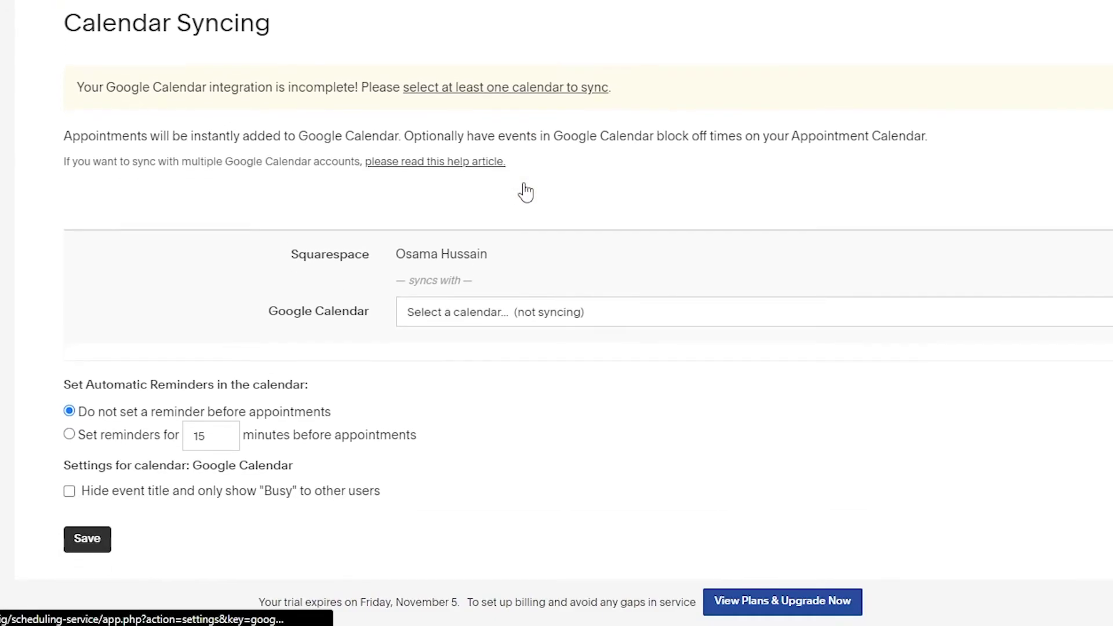
click(425, 322)
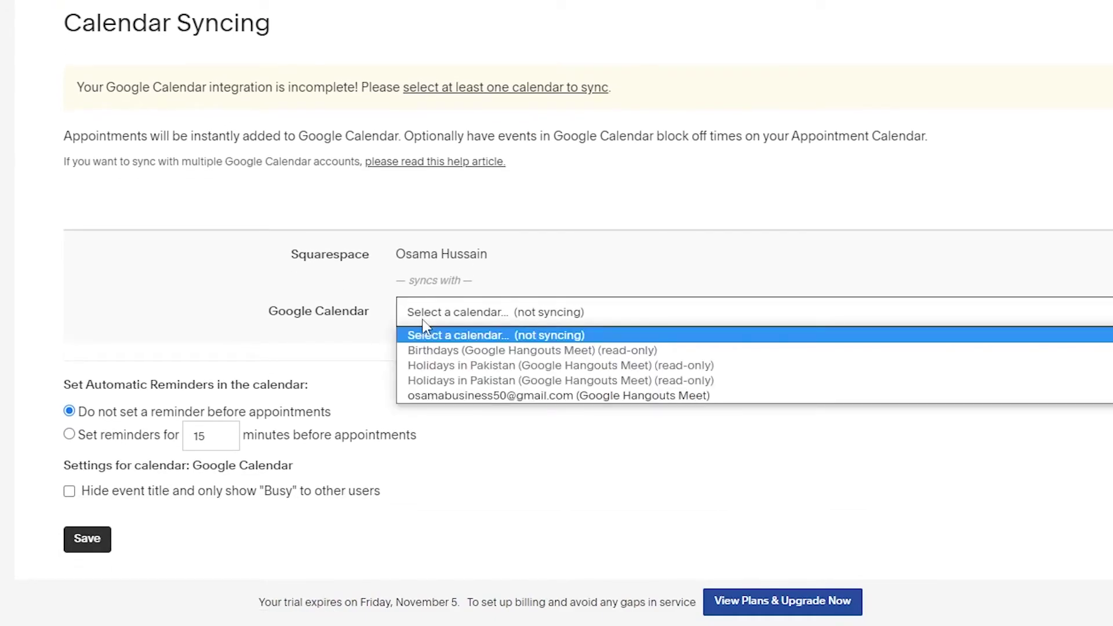
click(434, 395)
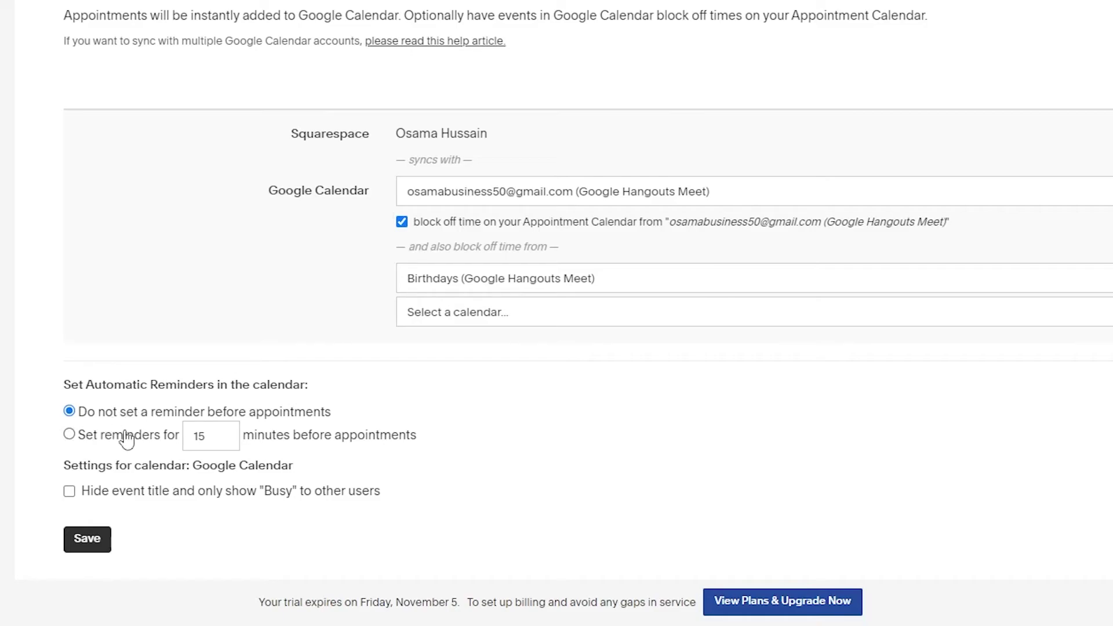
double_click(200, 437)
click(221, 440)
click(93, 542)
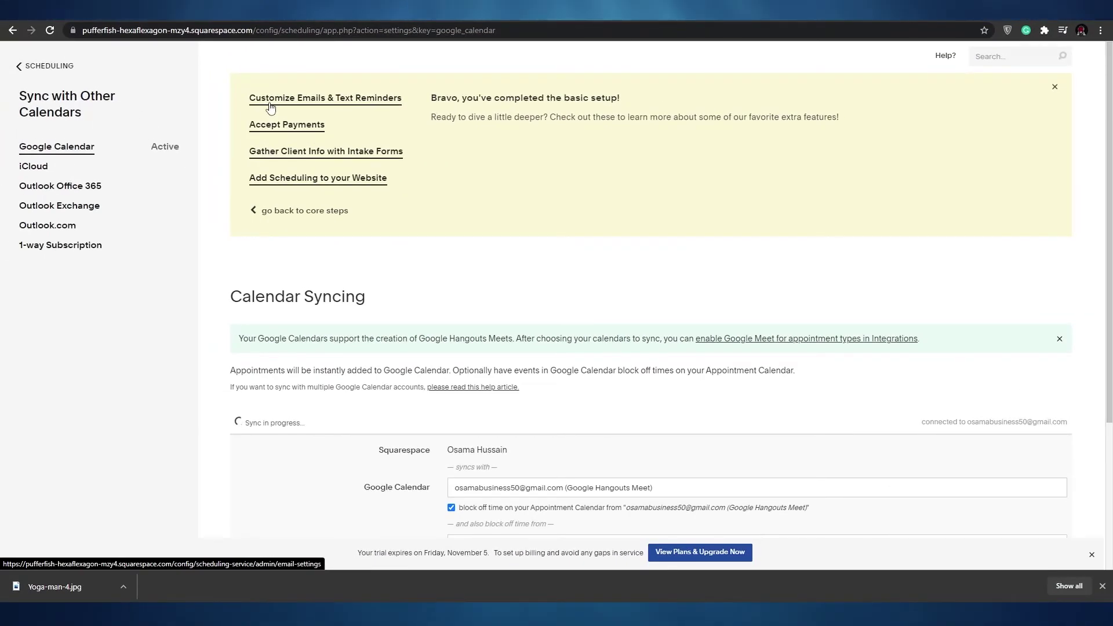
- Open Email Settings and read through the Yoga 101 Initial Confirmation template and its 'New Appointment' subject
click(335, 99)
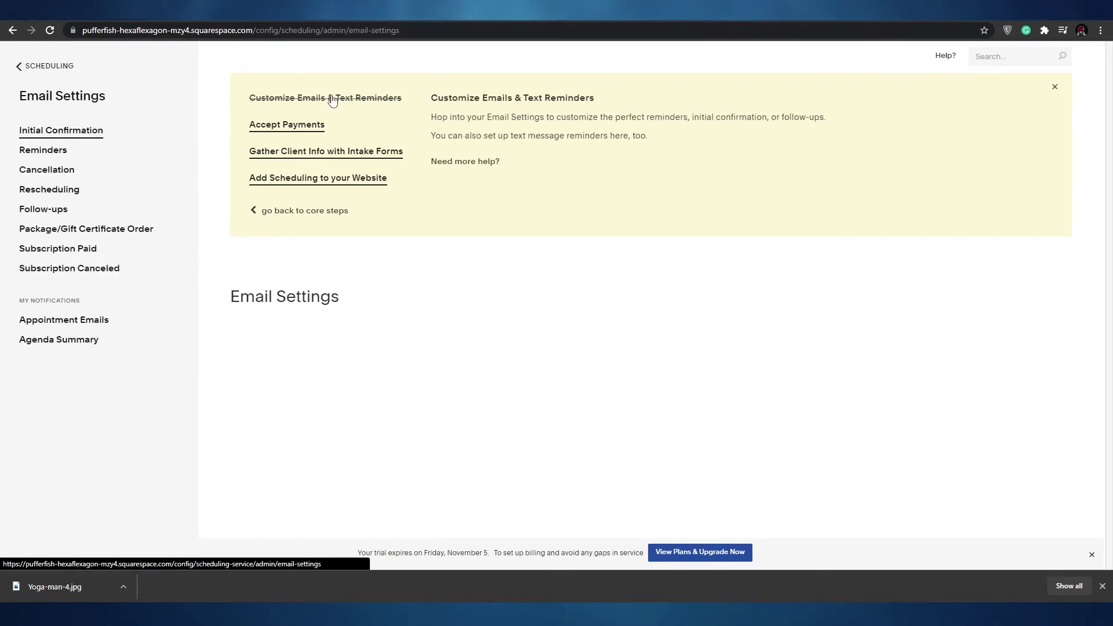
scroll(377, 293, down, 5)
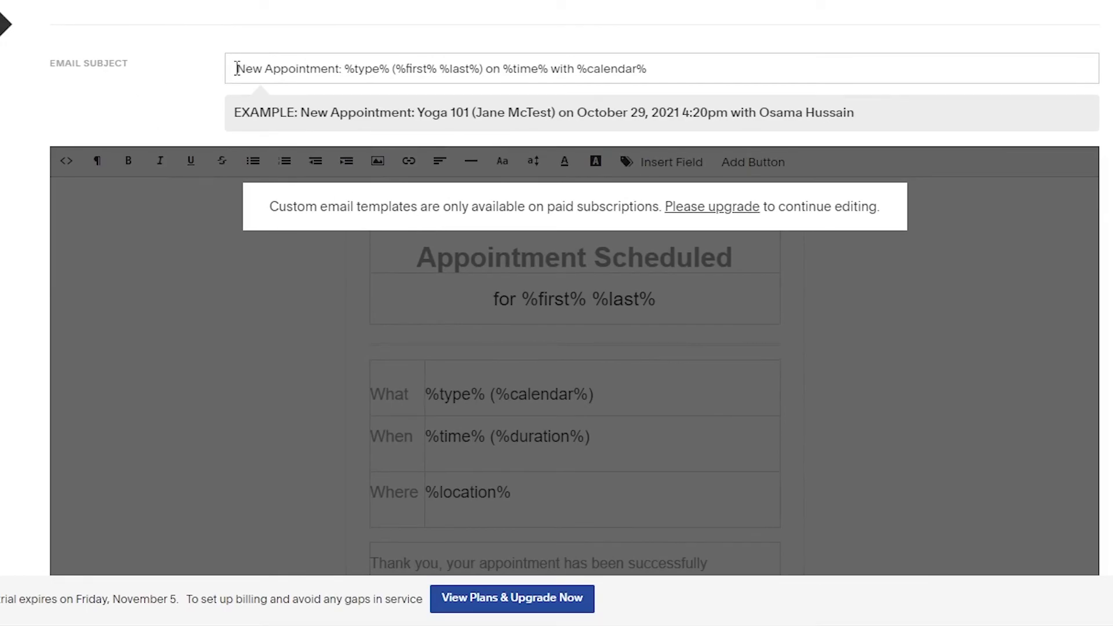
drag(237, 68, 335, 74)
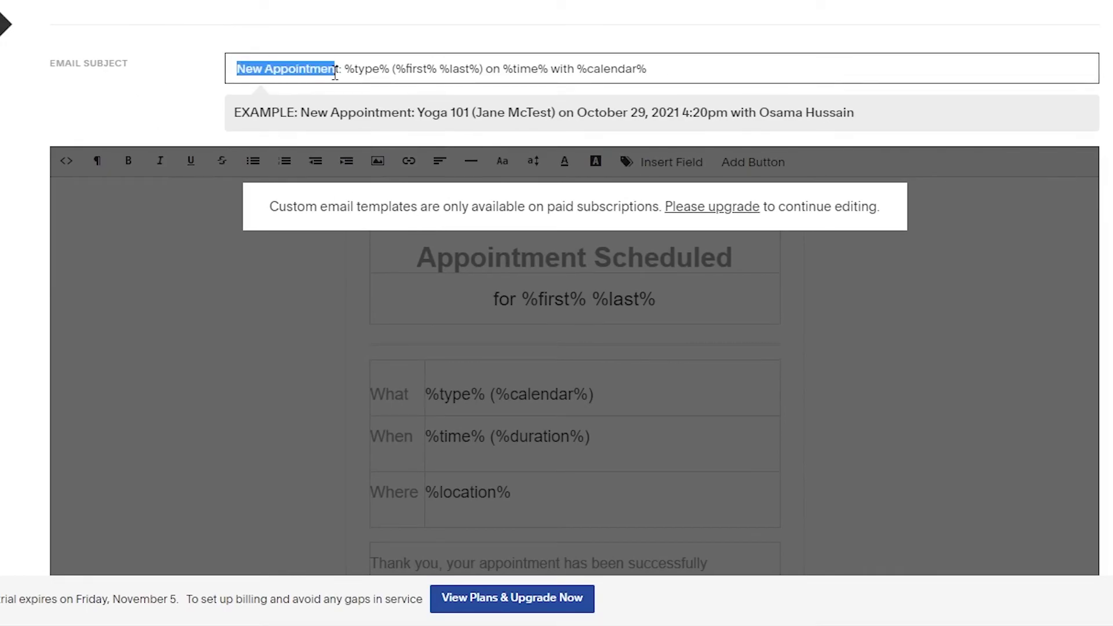
click(403, 267)
scroll(359, 198, down, 2)
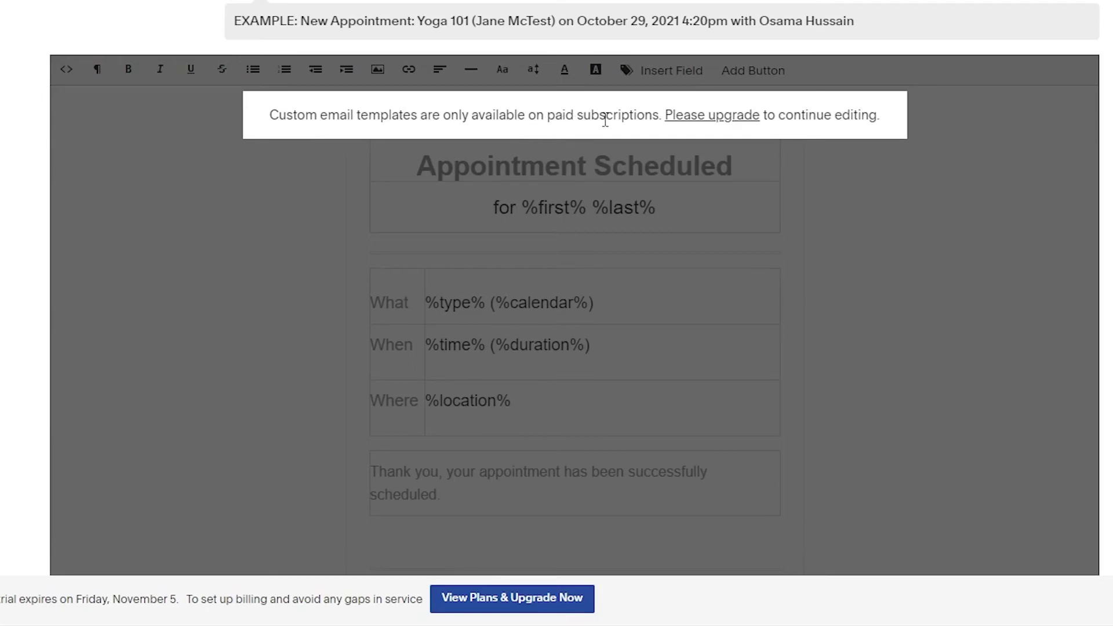
scroll(605, 120, down, 10)
scroll(605, 120, up, 15)
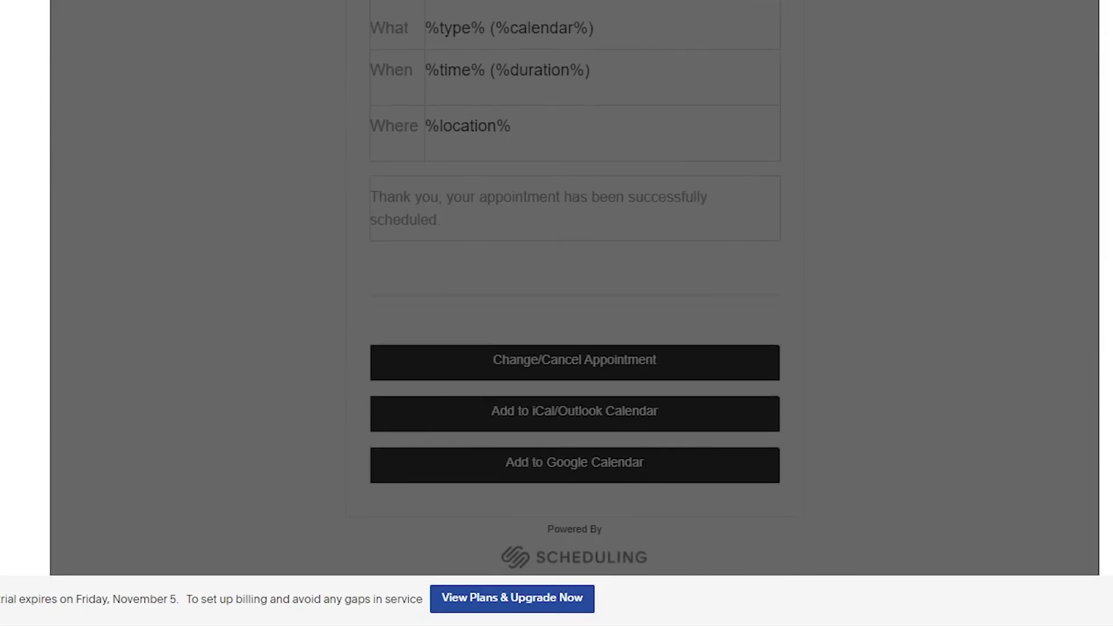
scroll(719, 296, up, 3)
scroll(719, 296, down, 5)
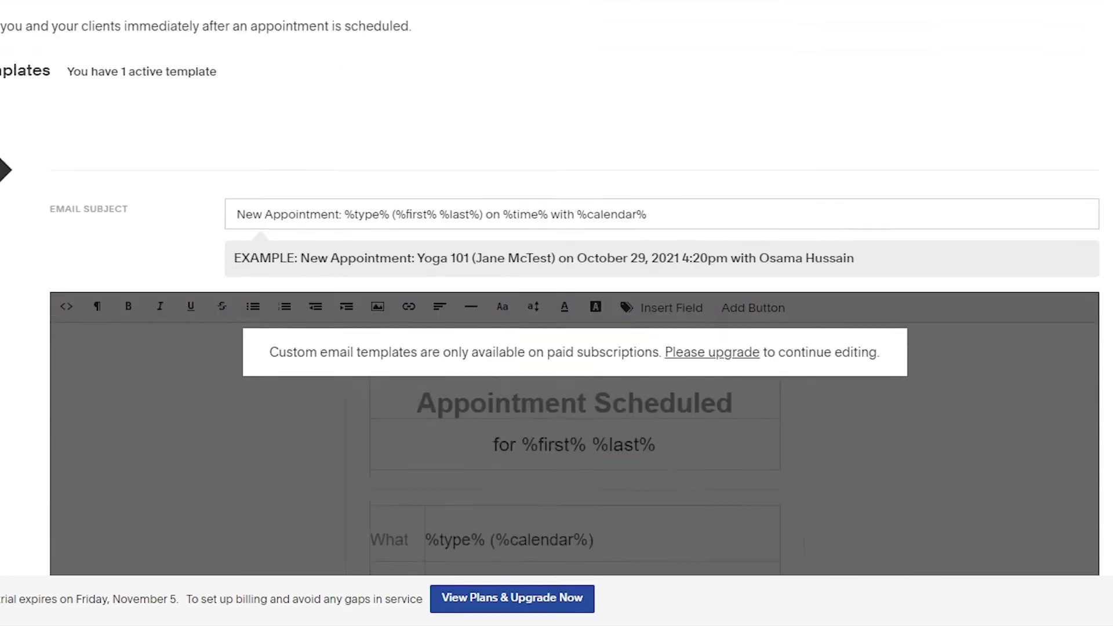
scroll(719, 297, up, 5)
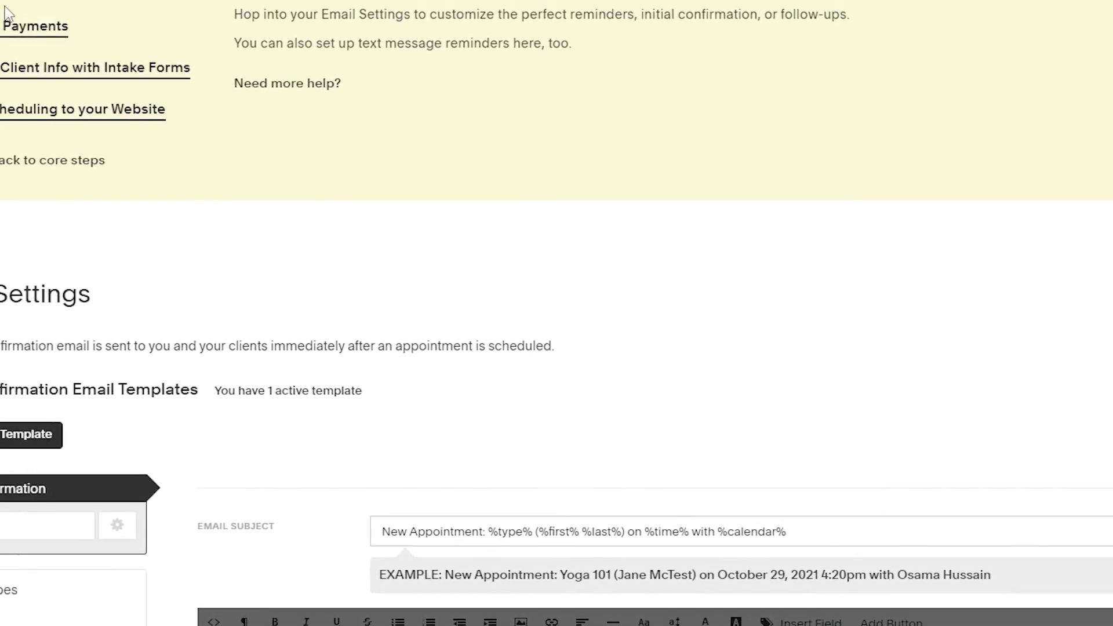
- Review Payment Settings: US Dollar currency, full payment required, Stripe, Square and PayPal unconnected
click(17, 25)
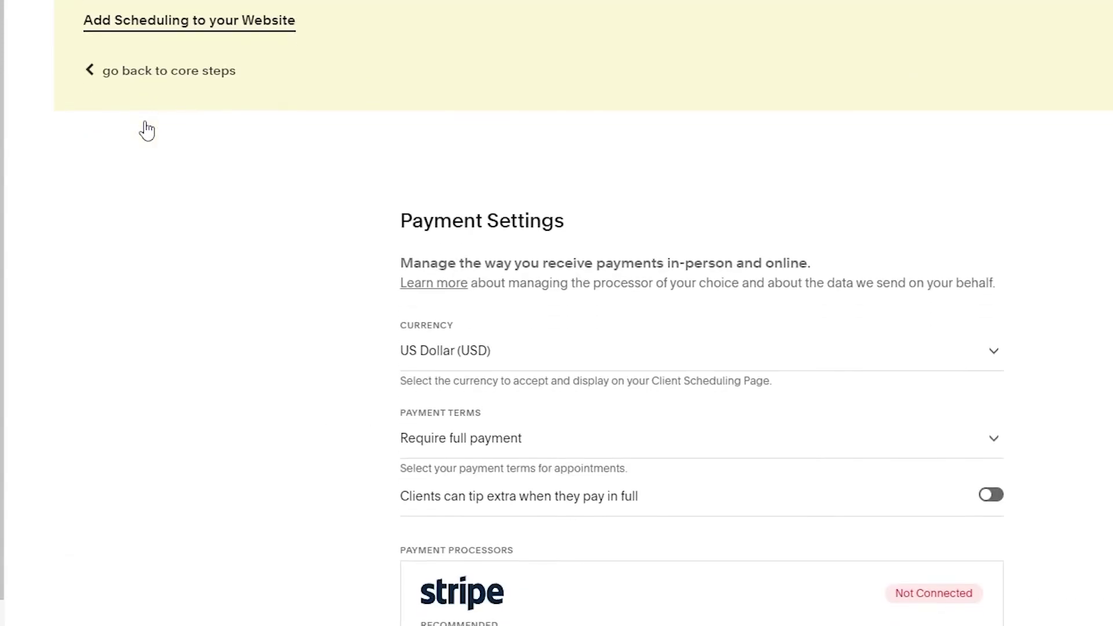
scroll(147, 130, down, 6)
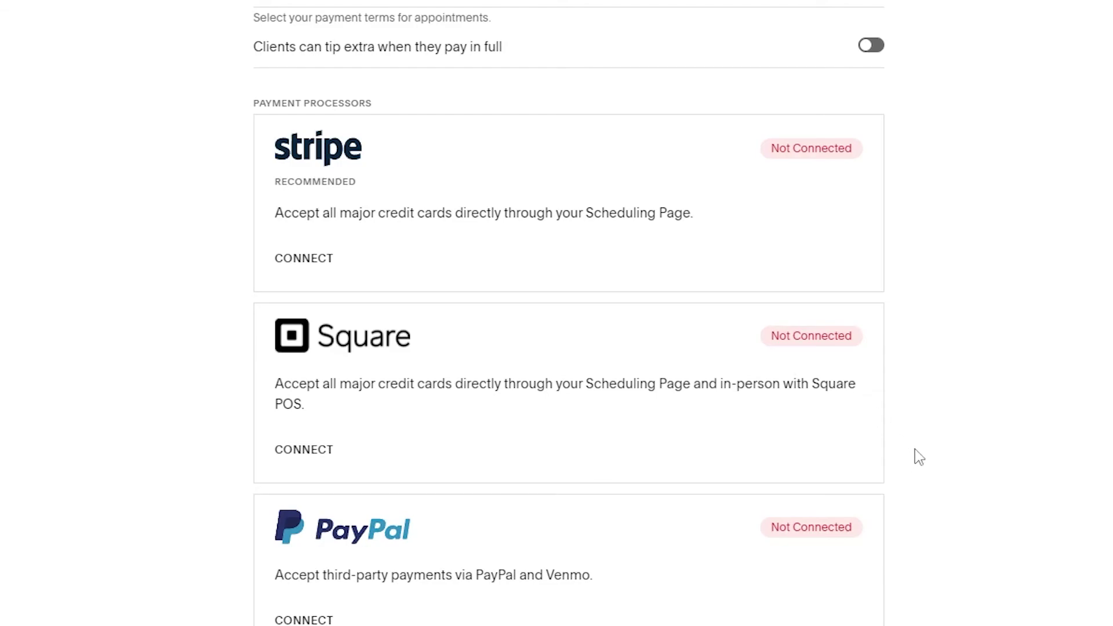
scroll(669, 526, up, 8)
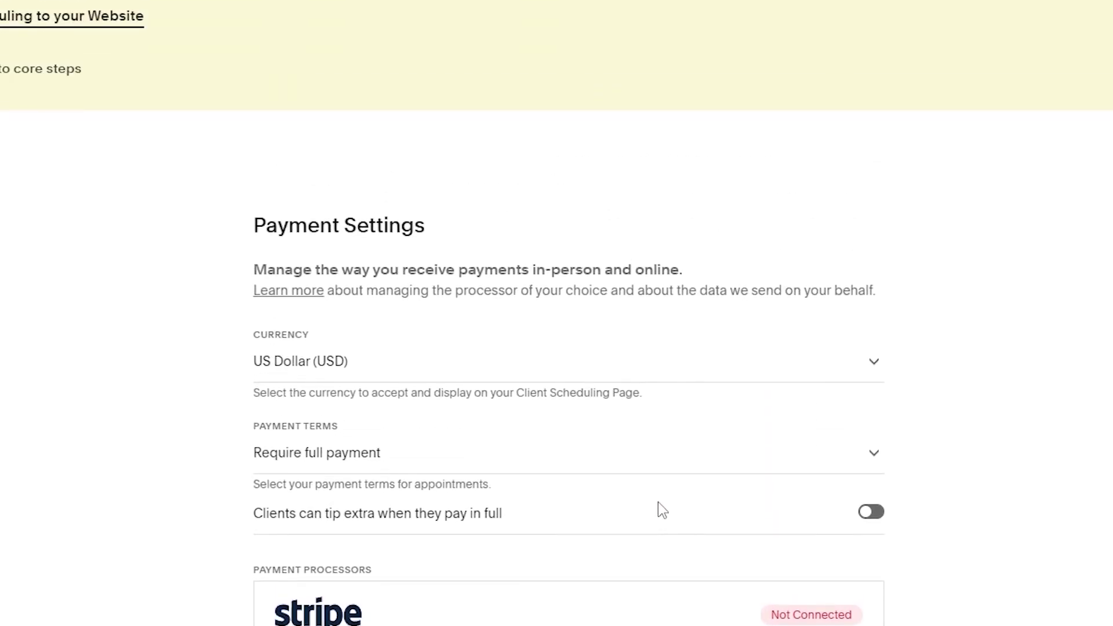
scroll(658, 502, down, 2)
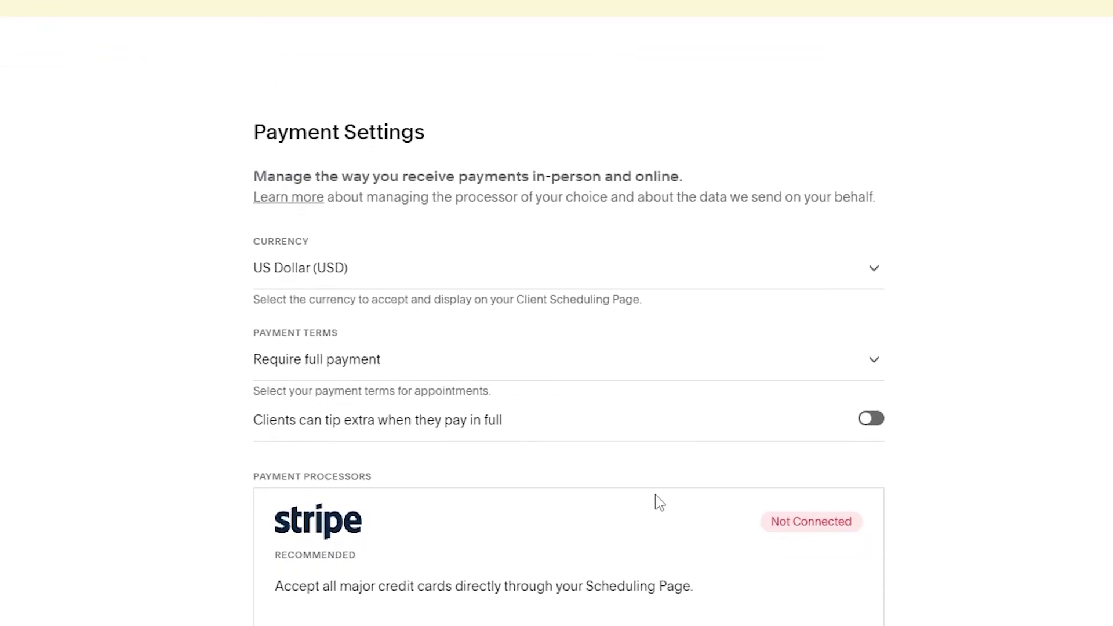
scroll(659, 502, up, 3)
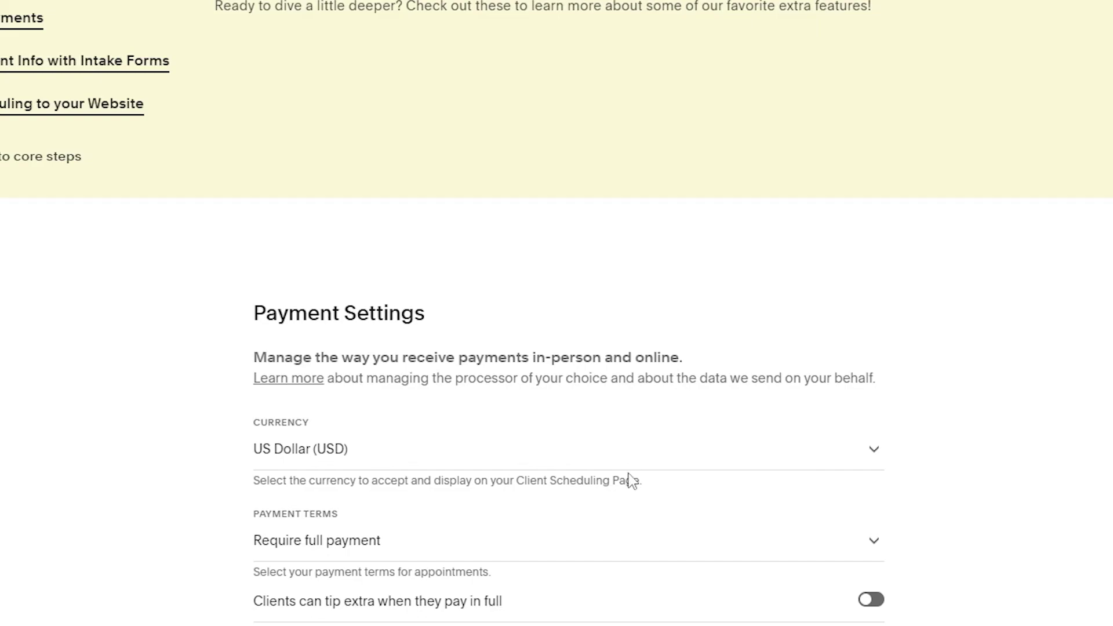
scroll(650, 458, down, 5)
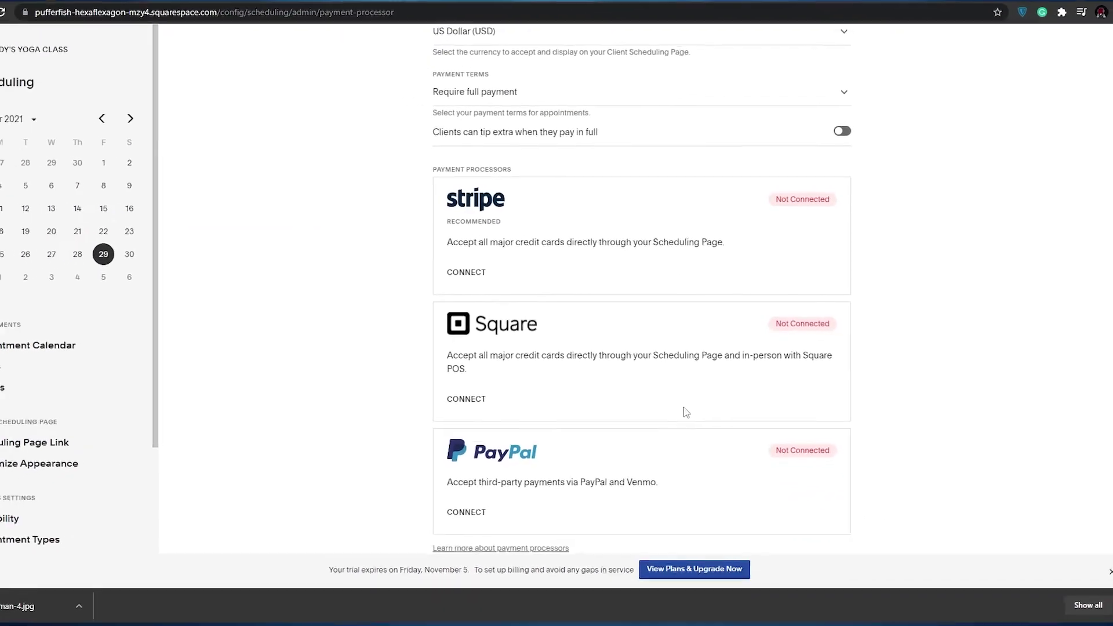
scroll(690, 403, up, 5)
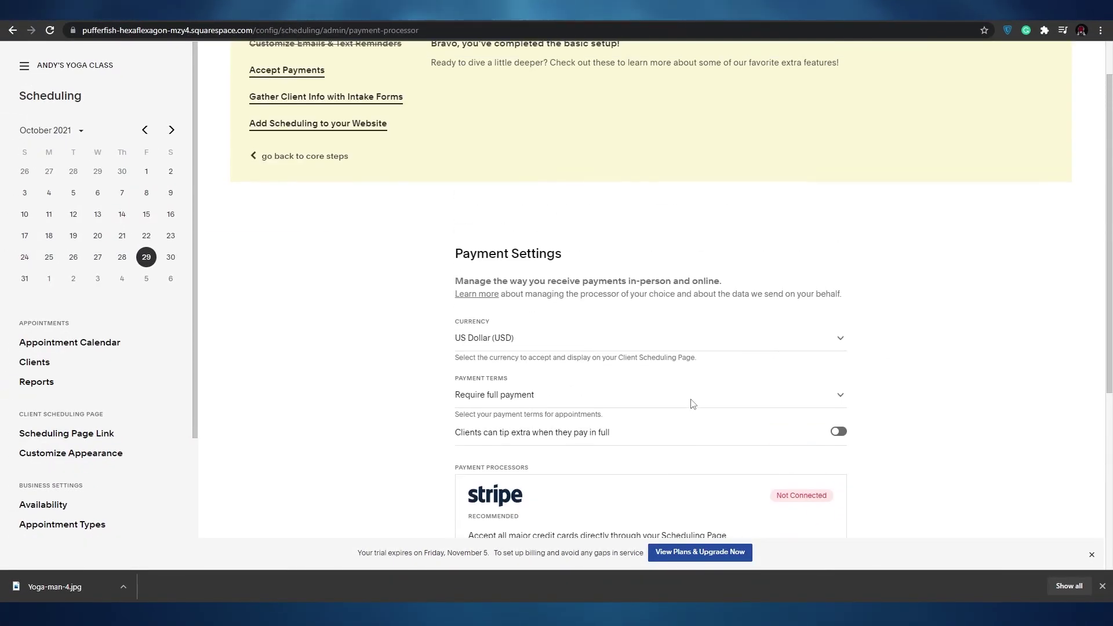
scroll(692, 402, down, 1)
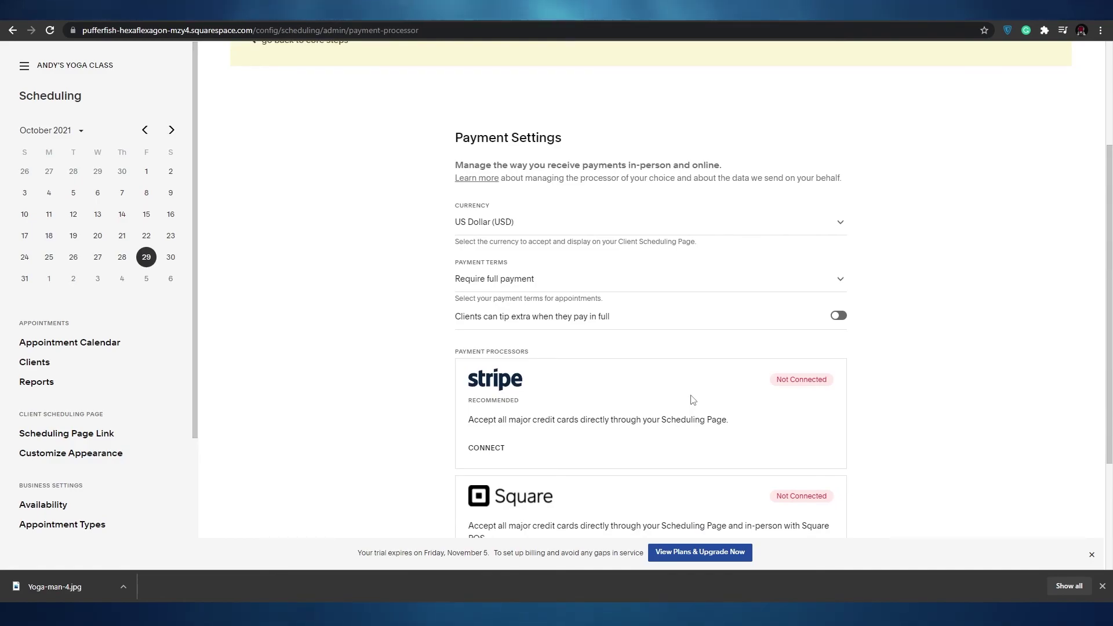
scroll(687, 394, down, 2)
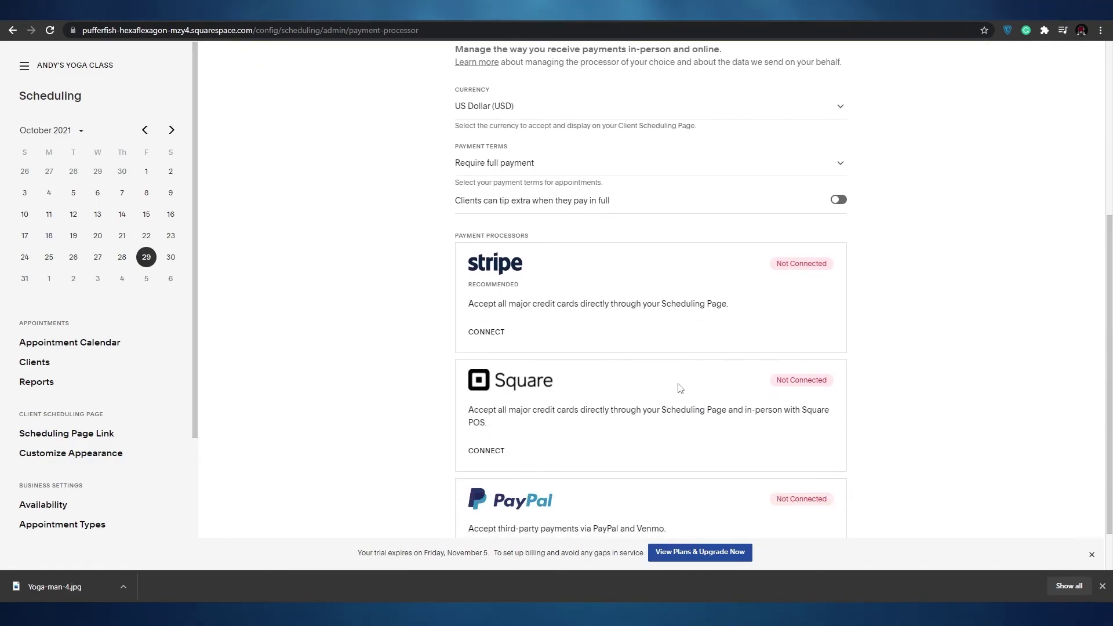
scroll(681, 388, down, 1)
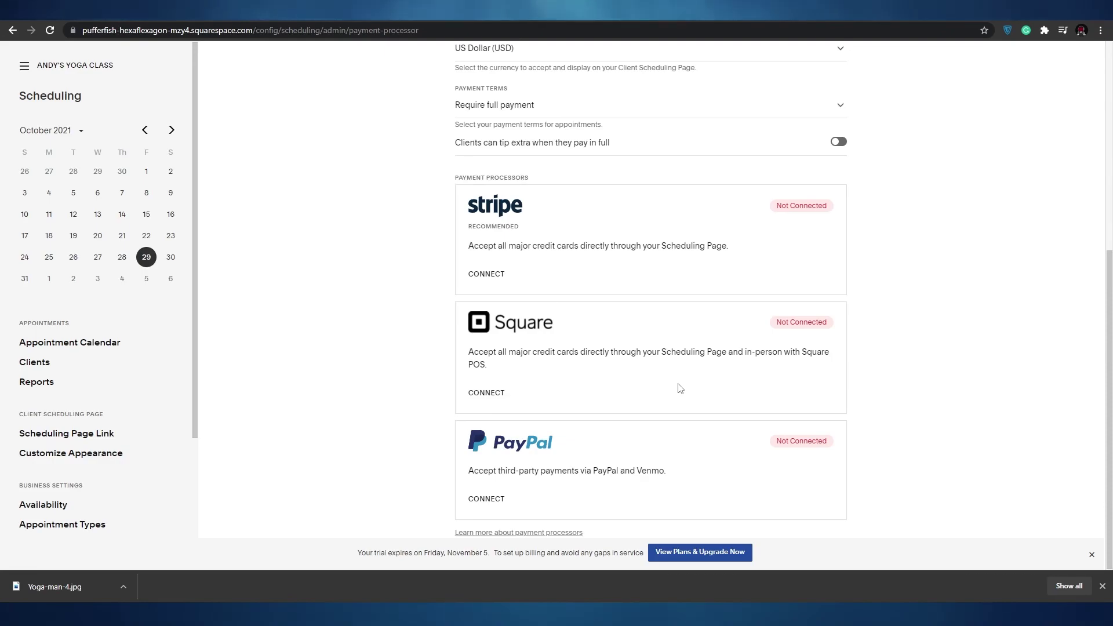